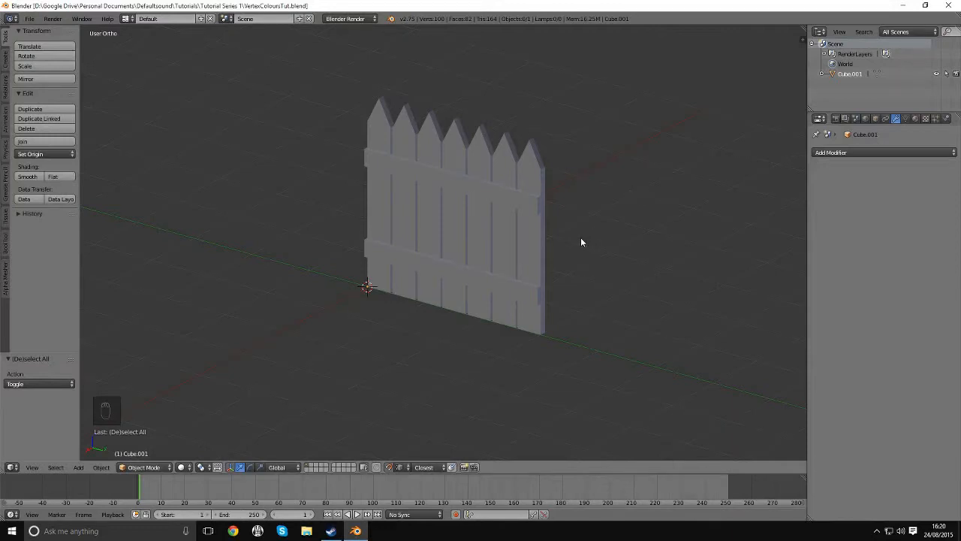
# Examine the picket fence model from several angles in Solid viewport shading.
pyautogui.moveTo(568, 244); pyautogui.dragTo(538, 279, button='middle')
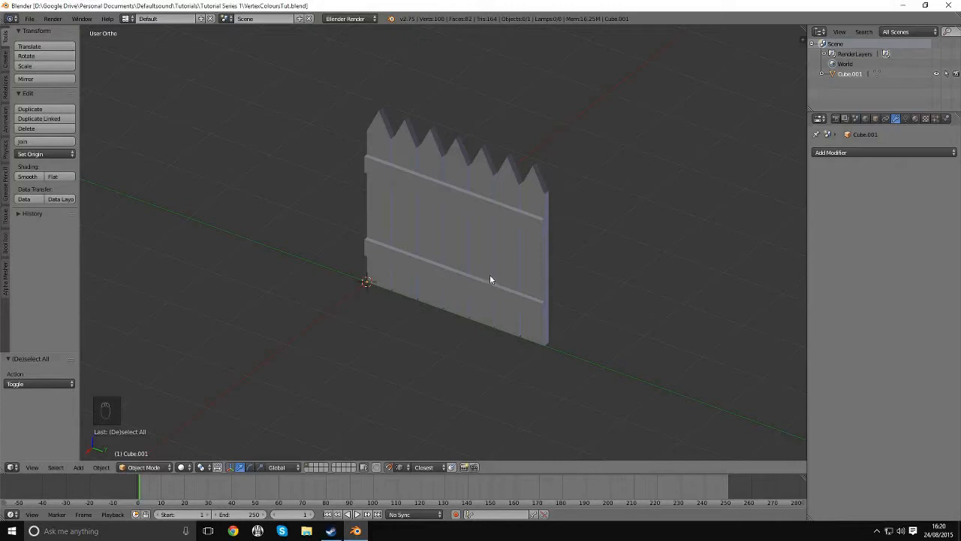
pyautogui.moveTo(494, 298); pyautogui.dragTo(498, 282, button='middle')
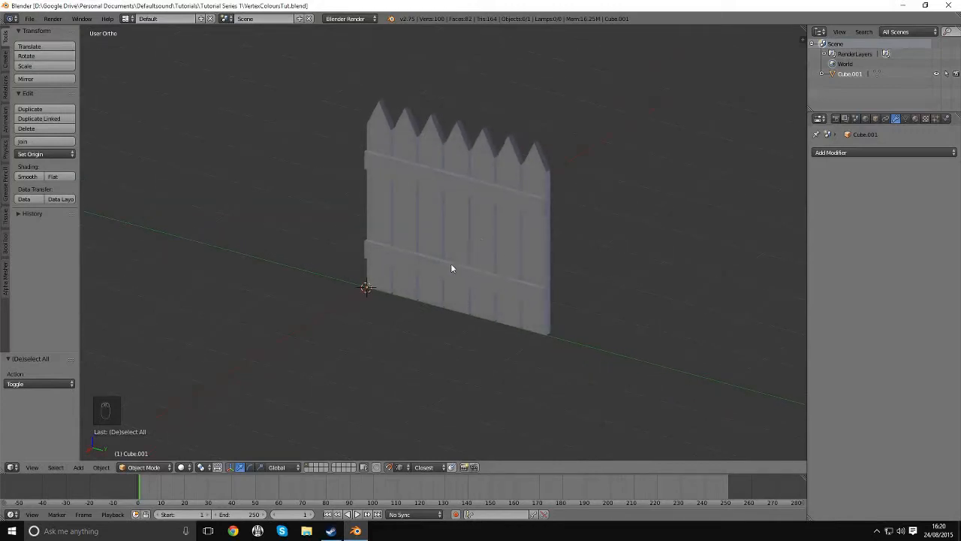
pyautogui.click(181, 468)
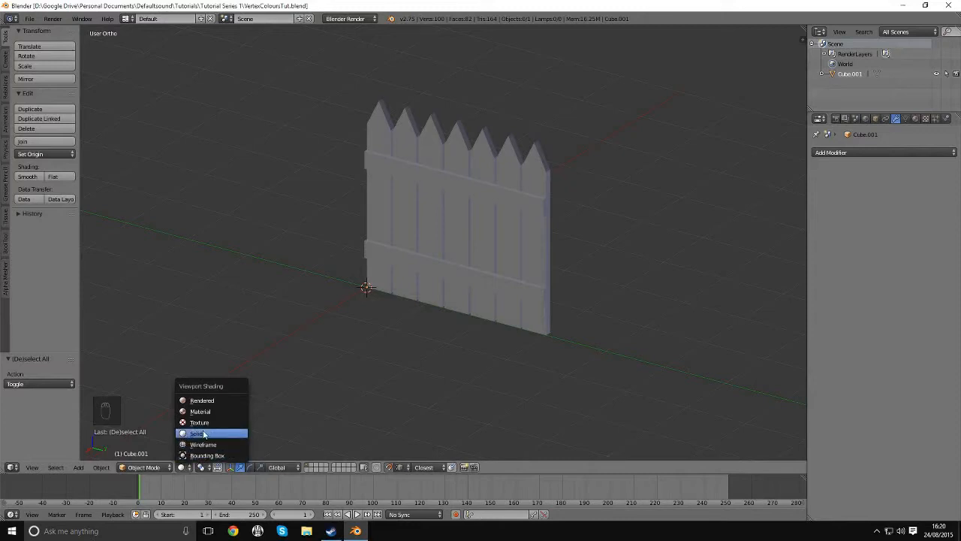
pyautogui.click(227, 434)
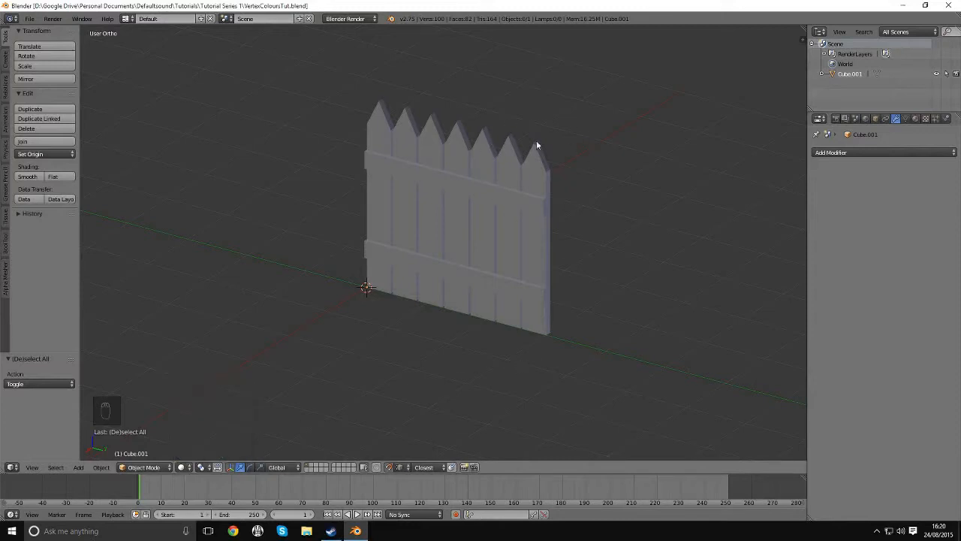
pyautogui.moveTo(507, 195); pyautogui.dragTo(506, 144, button='middle')
pyautogui.moveTo(518, 210); pyautogui.dragTo(526, 187, button='middle')
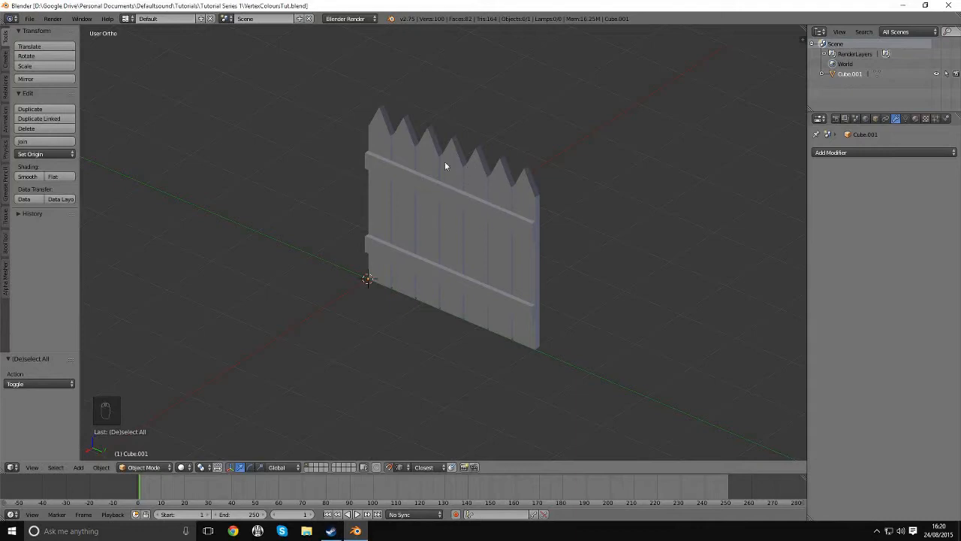
pyautogui.moveTo(451, 183); pyautogui.dragTo(447, 185, button='middle')
pyautogui.scroll(1, 446, 186)
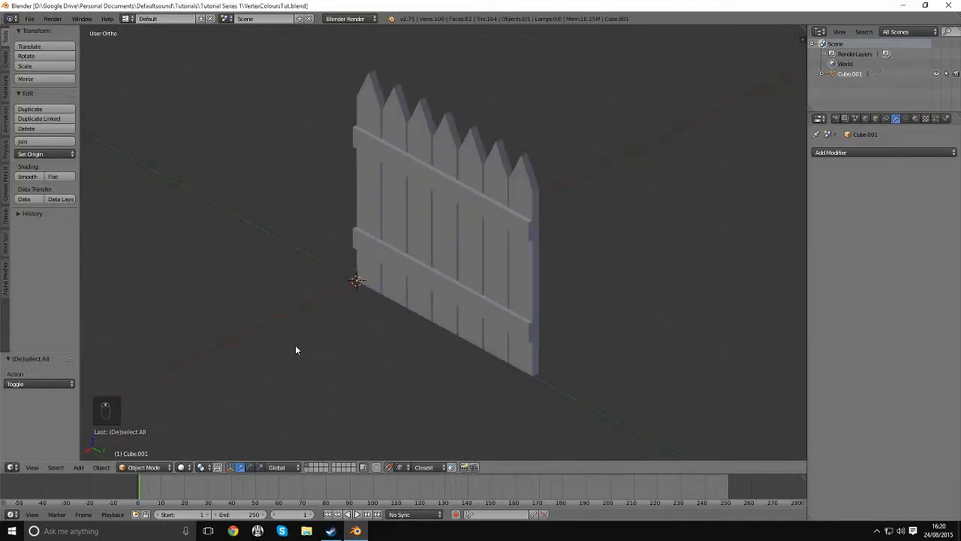
# Switch the viewport shading to Texture and view the fence from the front.
pyautogui.click(183, 466)
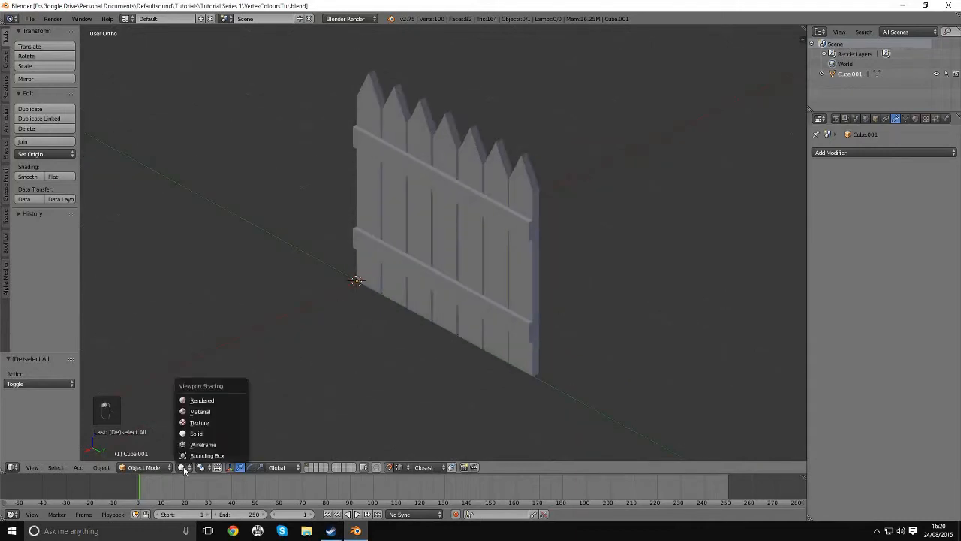
pyautogui.click(241, 425)
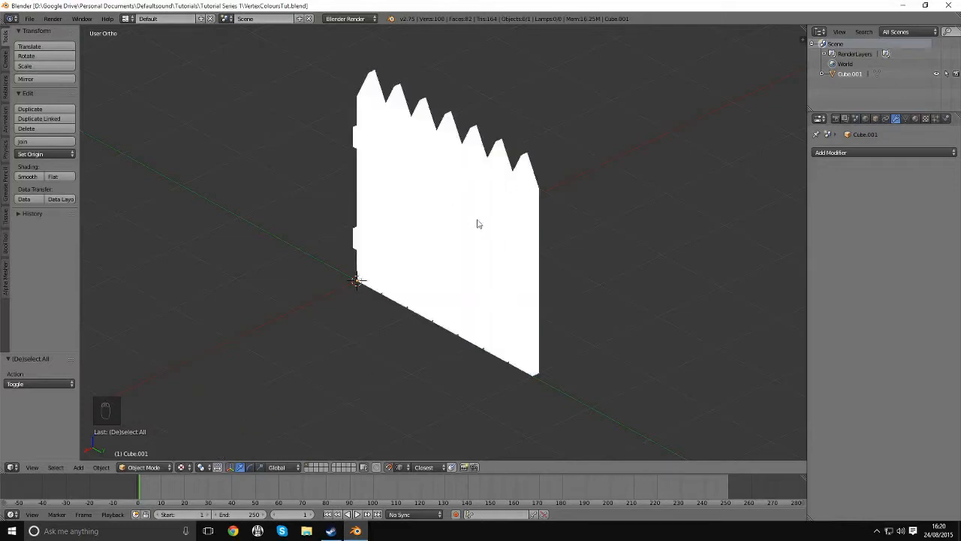
pyautogui.moveTo(476, 157); pyautogui.dragTo(533, 200, button='middle')
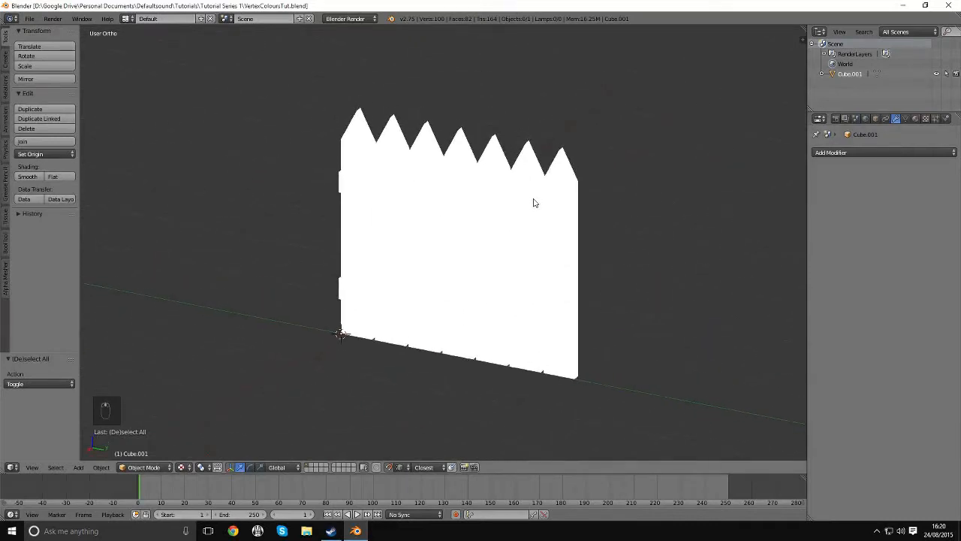
pyautogui.moveTo(471, 241); pyautogui.dragTo(492, 238, button='middle')
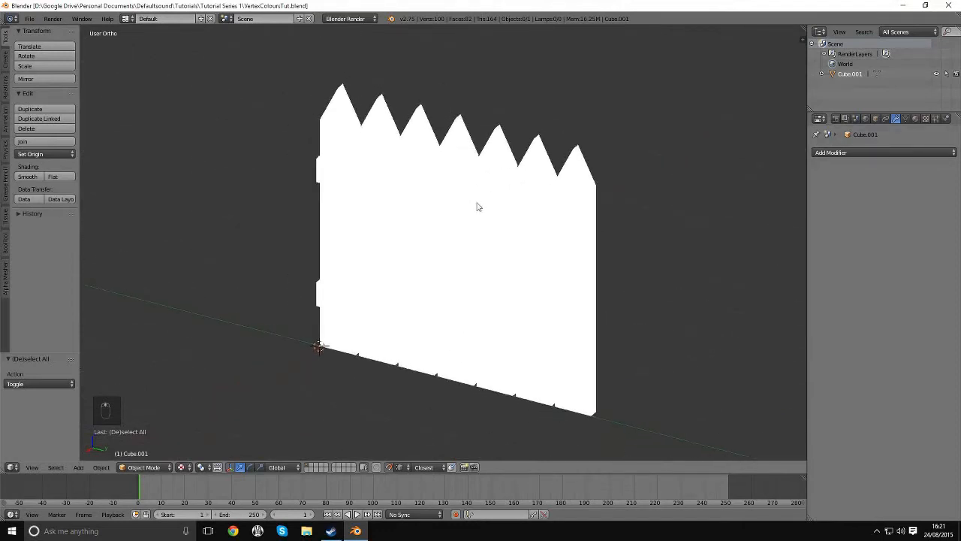
pyautogui.moveTo(476, 206); pyautogui.dragTo(543, 223, button='middle')
# Select the fence object and switch it to Vertex Paint mode.
pyautogui.rightClick(508, 217)
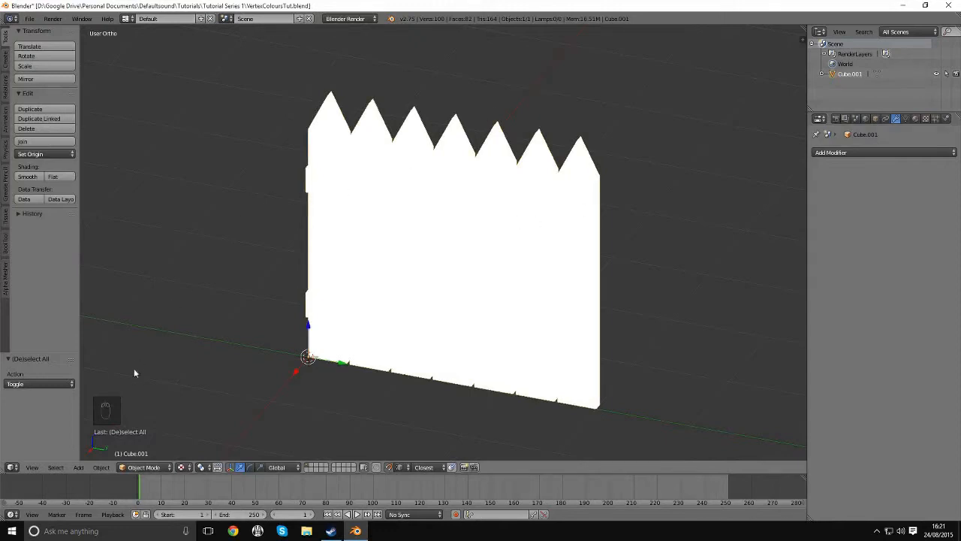
pyautogui.click(137, 468)
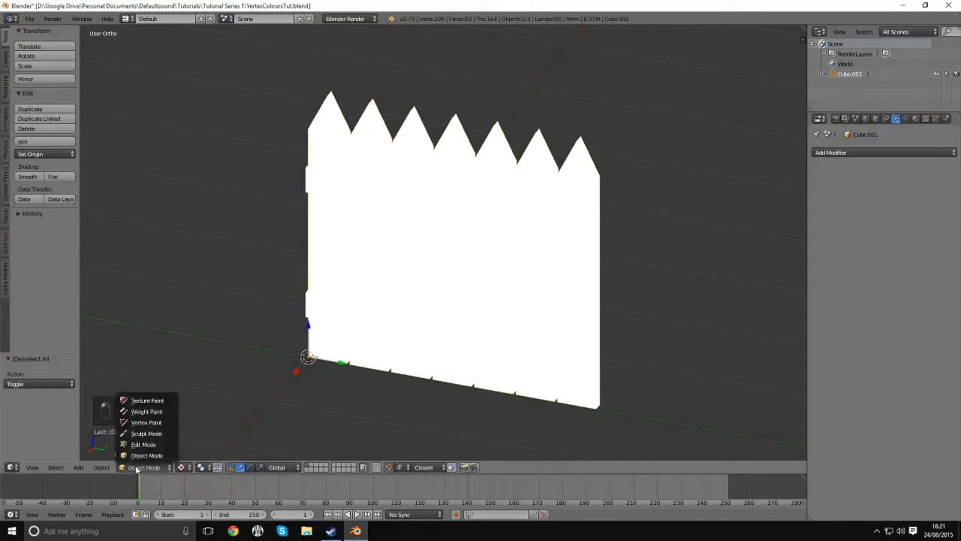
pyautogui.click(145, 468)
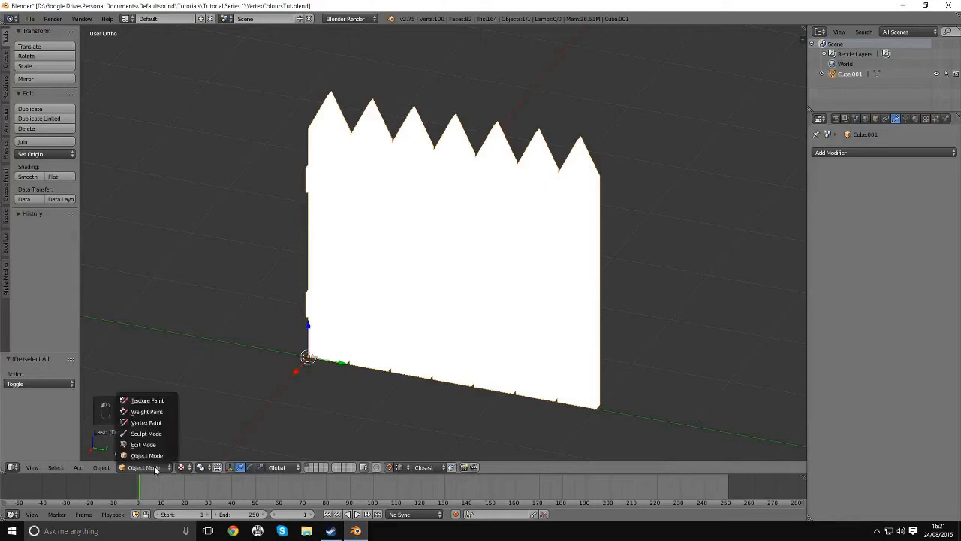
pyautogui.click(146, 423)
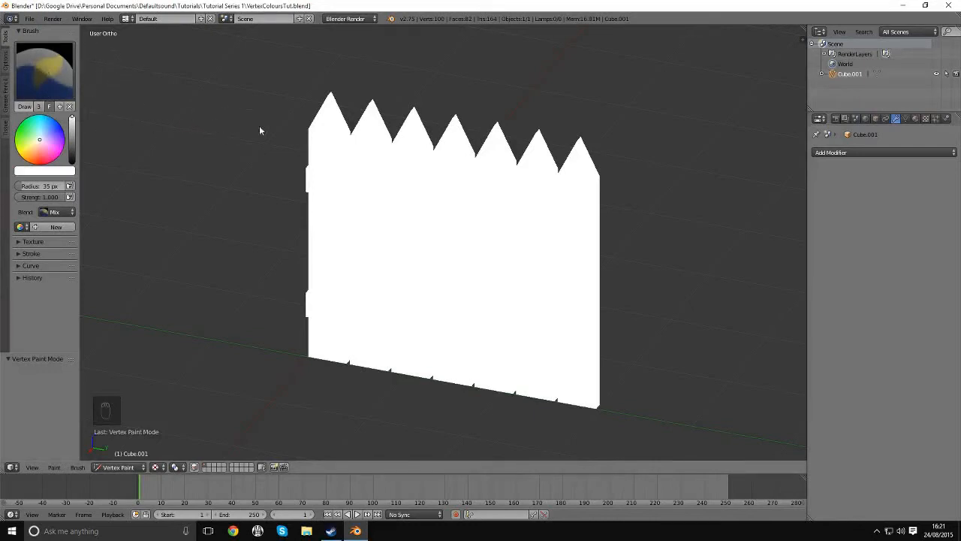
# Choose the Draw brush and set its radius to 56 px.
pyautogui.click(69, 75)
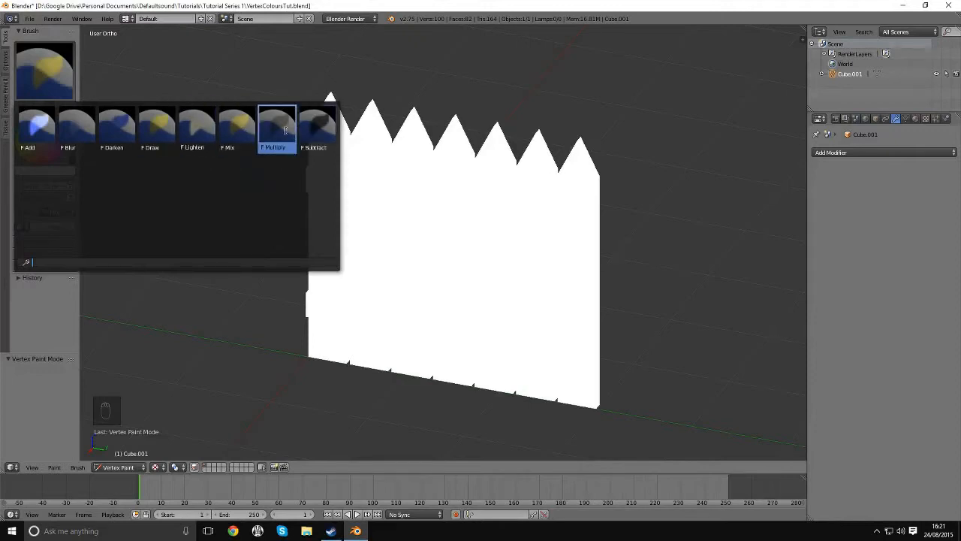
pyautogui.click(162, 122)
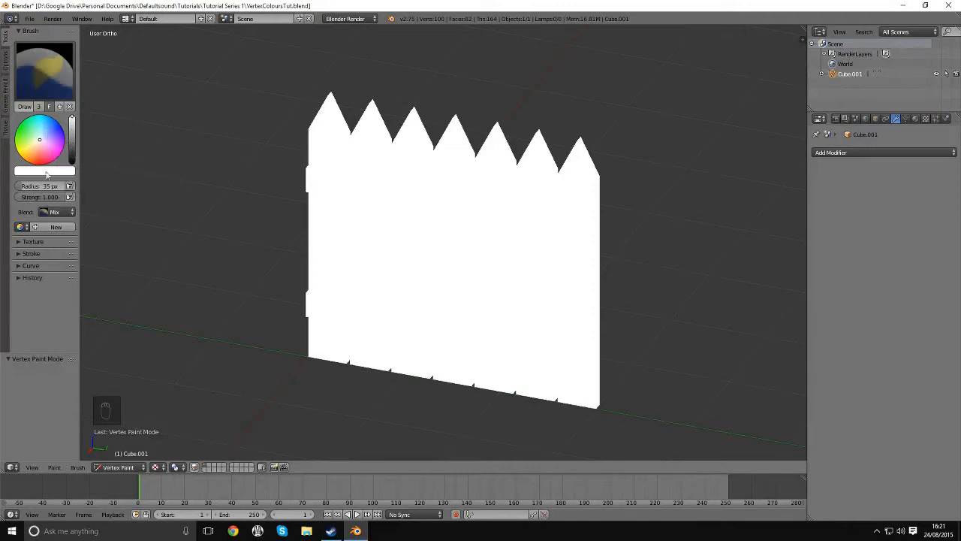
pyautogui.moveTo(44, 186); pyautogui.dragTo(118, 185)
pyautogui.moveTo(49, 185); pyautogui.dragTo(26, 190)
# Set the brush colour to light green for painting the fence.
pyautogui.moveTo(408, 161); pyautogui.dragTo(502, 163, button='middle')
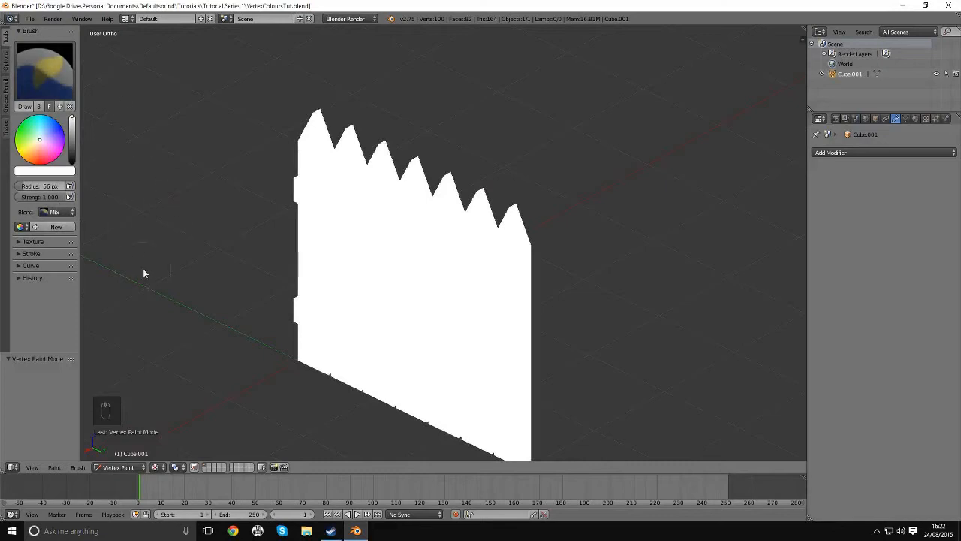
pyautogui.moveTo(184, 285); pyautogui.dragTo(194, 289, button='middle')
pyautogui.moveTo(401, 172); pyautogui.dragTo(413, 171, button='middle')
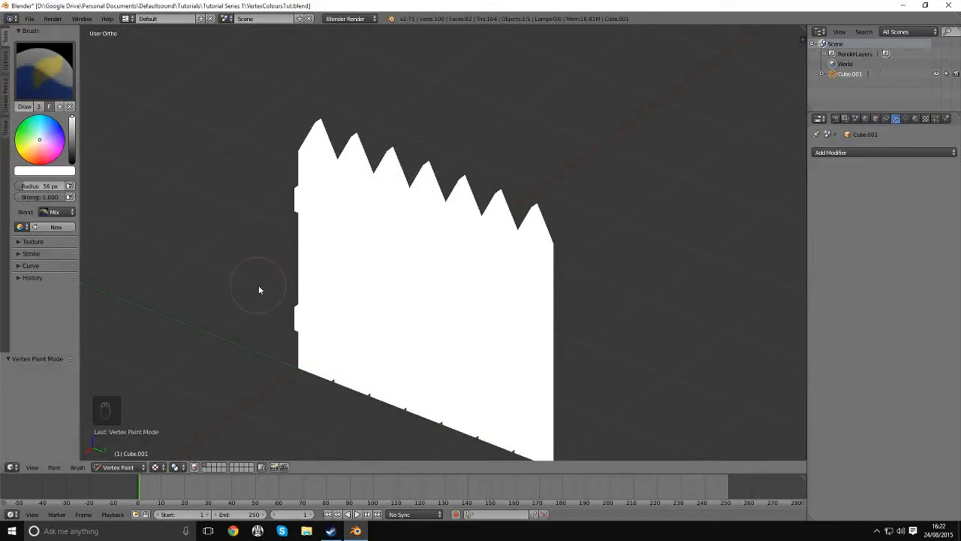
pyautogui.moveTo(261, 291)
pyautogui.mouseDown(button='middle')
pyautogui.moveTo(286, 258)
pyautogui.moveTo(286, 274)
pyautogui.mouseUp(button='middle')
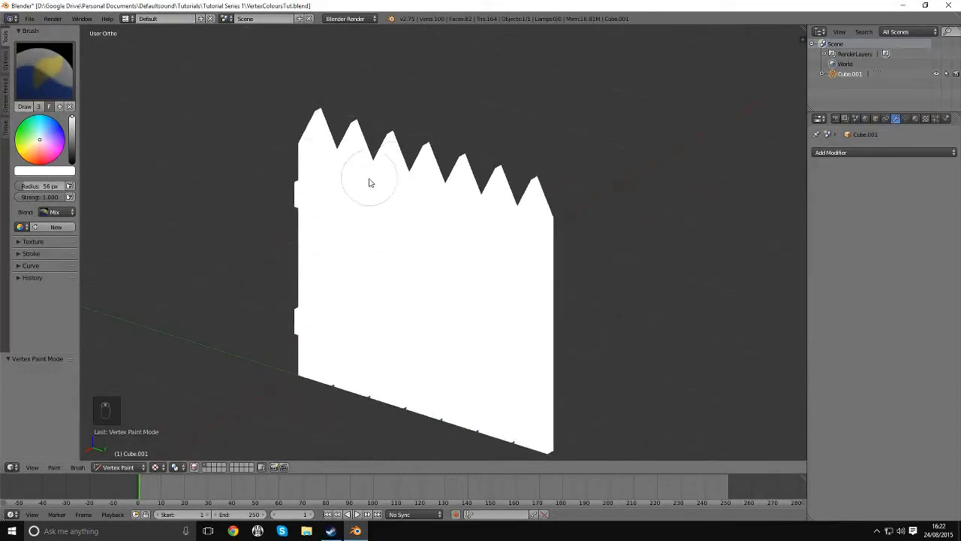
pyautogui.moveTo(391, 218); pyautogui.dragTo(621, 149, button='middle')
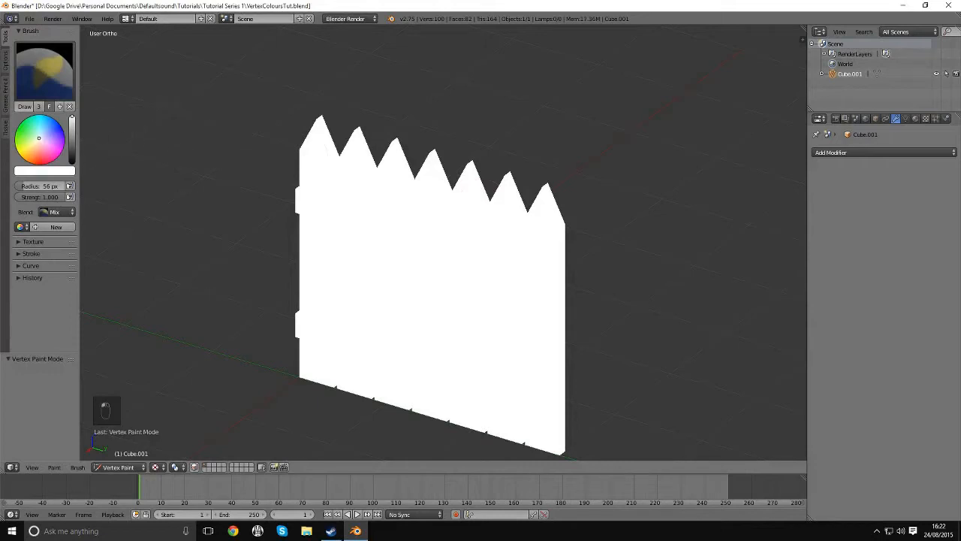
pyautogui.moveTo(39, 138); pyautogui.dragTo(30, 137)
pyautogui.moveTo(283, 230); pyautogui.dragTo(320, 233, button='middle')
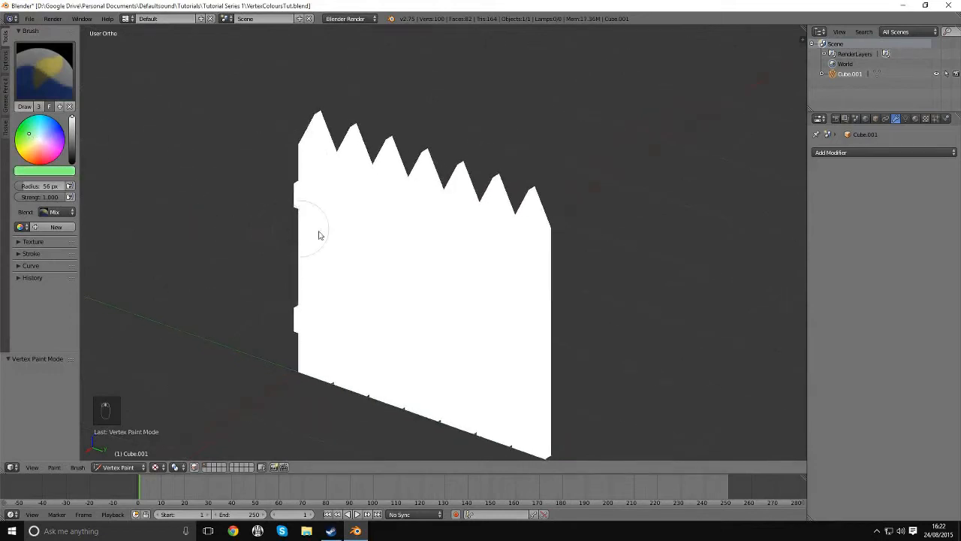
# Paint broad light green strokes across the front of the fence's pickets and rails.
pyautogui.moveTo(531, 216); pyautogui.dragTo(510, 247)
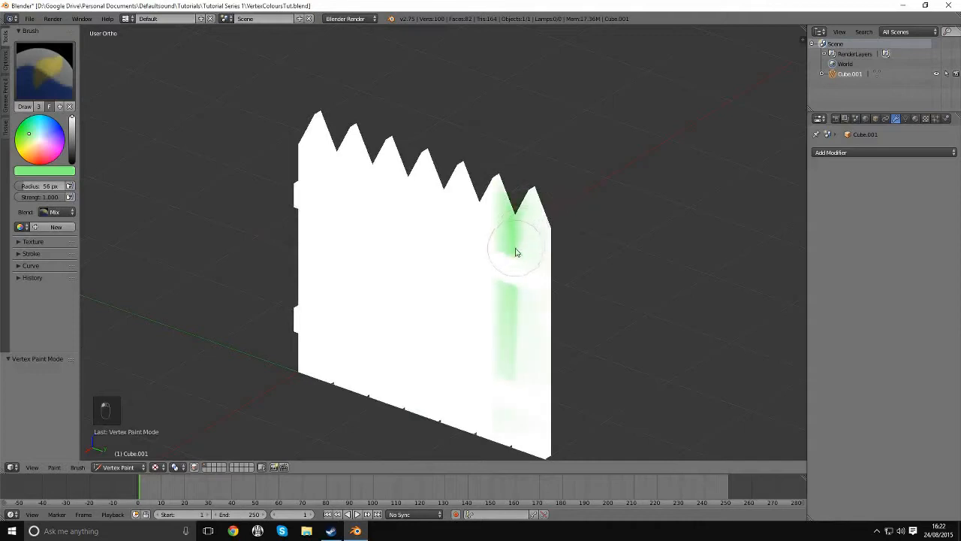
pyautogui.moveTo(304, 194)
pyautogui.mouseDown()
pyautogui.moveTo(540, 279)
pyautogui.moveTo(377, 174)
pyautogui.moveTo(290, 211)
pyautogui.mouseUp()
pyautogui.moveTo(524, 411)
pyautogui.mouseDown()
pyautogui.moveTo(534, 353)
pyautogui.moveTo(428, 331)
pyautogui.moveTo(263, 363)
pyautogui.mouseUp()
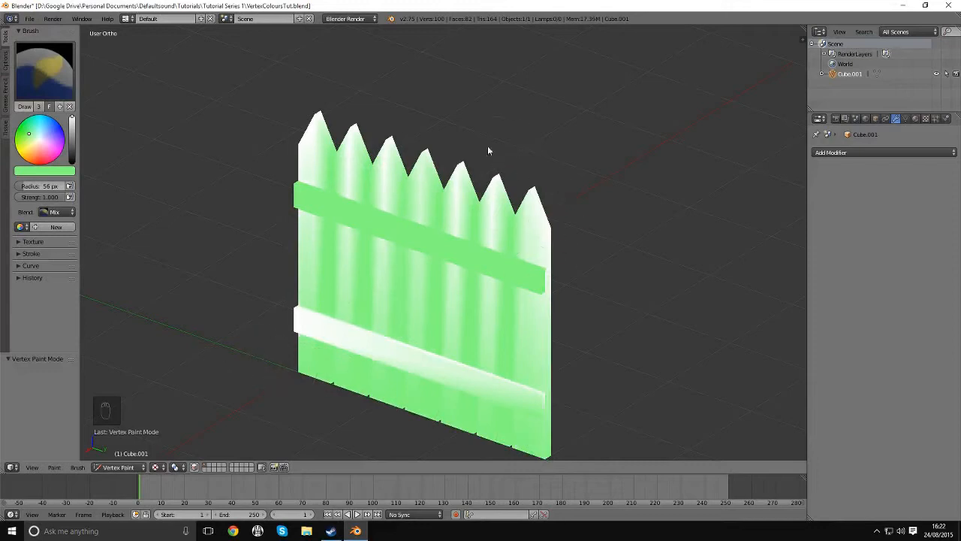
# Undo the green strokes painted on the fence's pickets and rails.
pyautogui.moveTo(438, 195); pyautogui.dragTo(561, 202, button='middle')
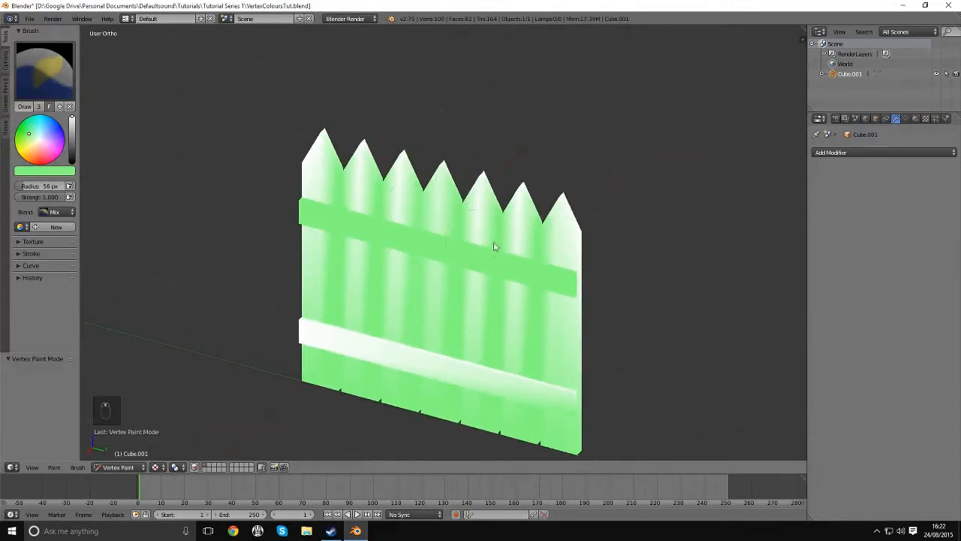
pyautogui.moveTo(494, 246)
pyautogui.mouseDown(button='middle')
pyautogui.moveTo(493, 225)
pyautogui.moveTo(489, 236)
pyautogui.mouseUp(button='middle')
pyautogui.hotkey('ctrl', 'z')
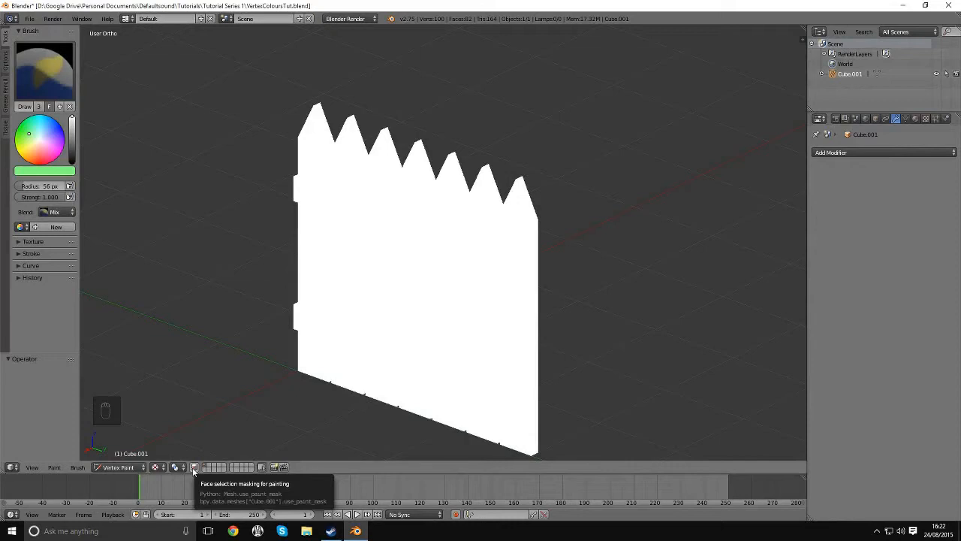
# Enable face selection masking for painting on the fence mesh.
pyautogui.click(194, 467)
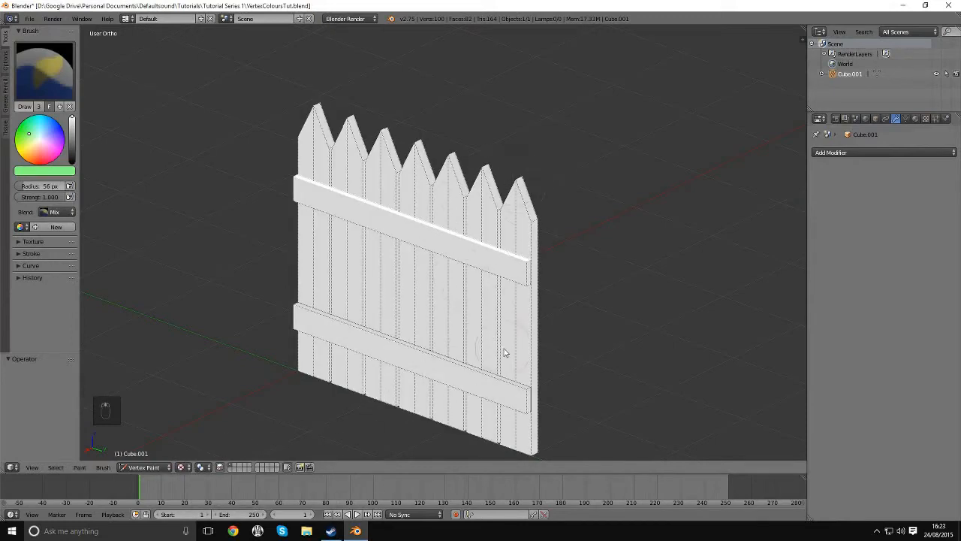
pyautogui.moveTo(505, 352); pyautogui.dragTo(418, 341, button='middle')
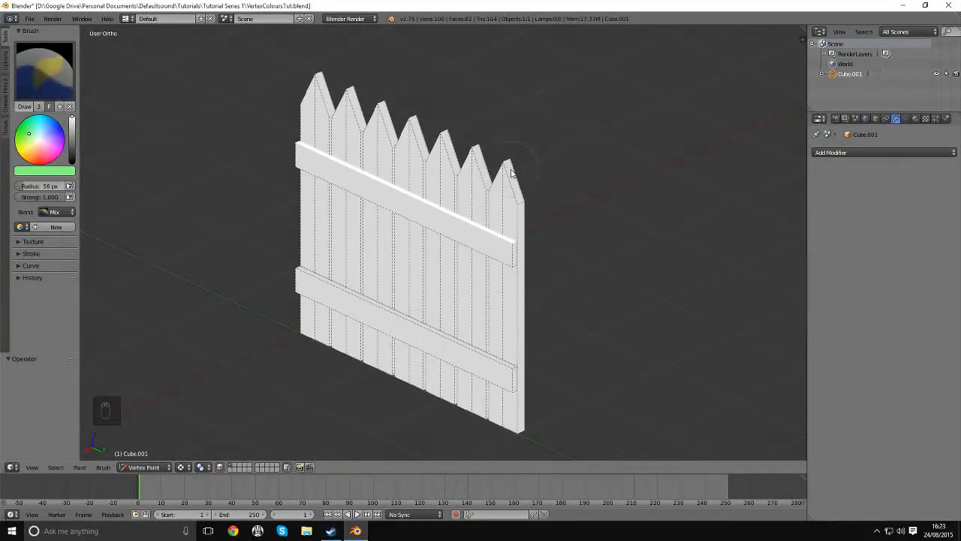
pyautogui.moveTo(510, 173)
pyautogui.mouseDown(button='middle')
pyautogui.moveTo(515, 195)
pyautogui.moveTo(473, 211)
pyautogui.mouseUp(button='middle')
# Paint the selected top face of the upper rail light green and undo the strokes.
pyautogui.moveTo(440, 193); pyautogui.dragTo(494, 285)
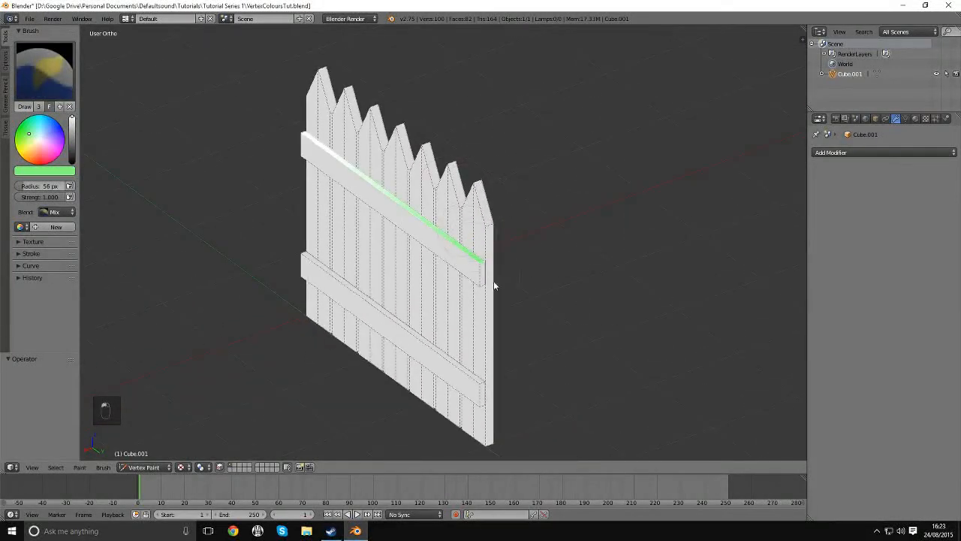
pyautogui.moveTo(326, 161); pyautogui.dragTo(506, 293)
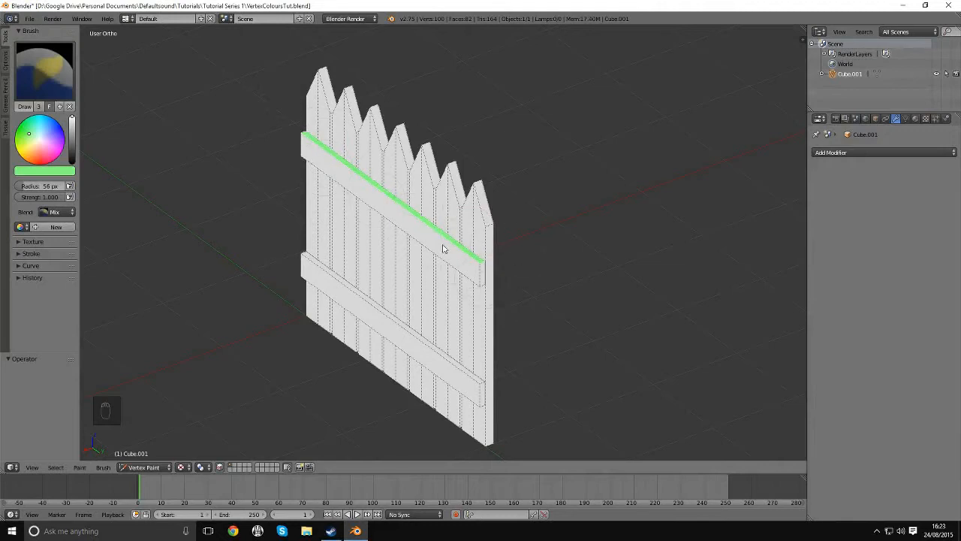
pyautogui.moveTo(409, 216); pyautogui.dragTo(420, 235, button='middle')
pyautogui.scroll(1, 422, 237)
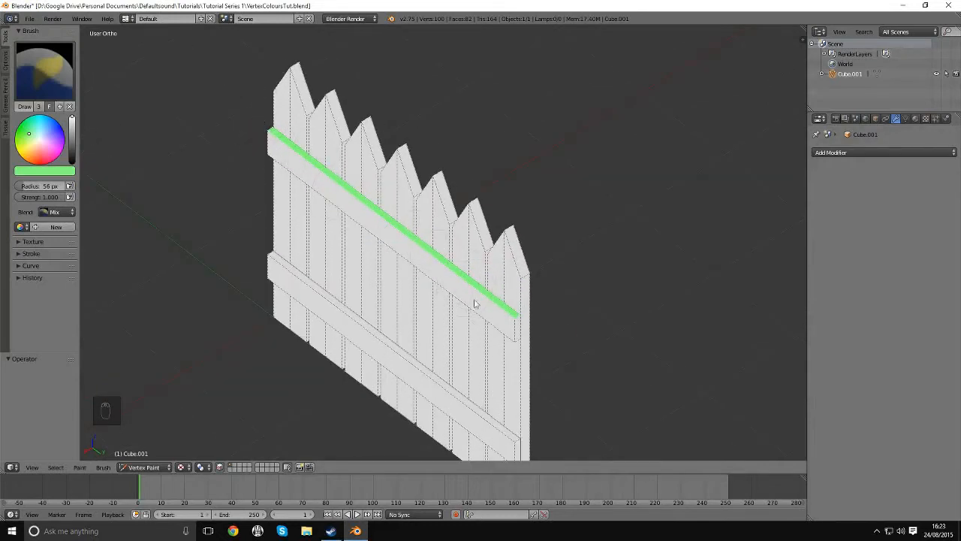
pyautogui.hotkey('ctrl', 'z')
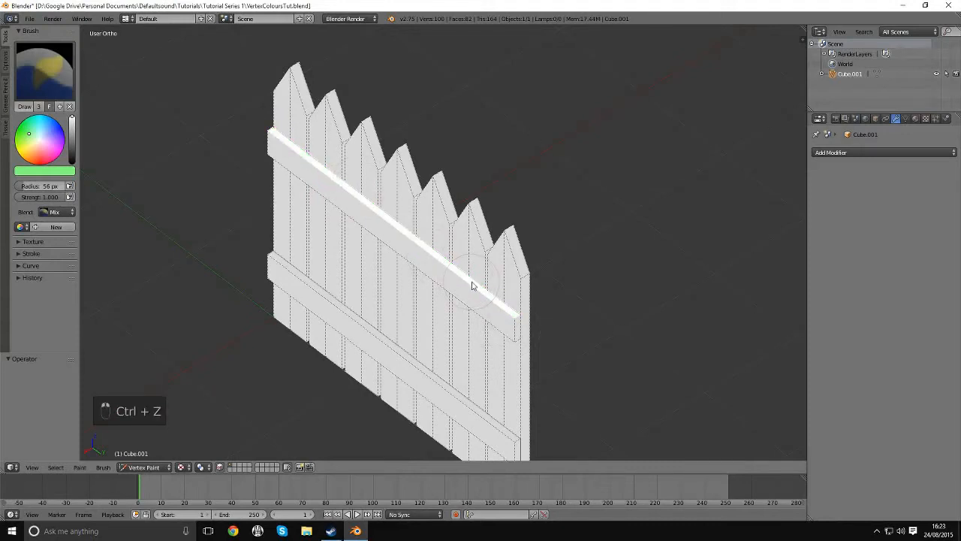
# Clear the face selection and select the front and top faces of the upper rail together.
pyautogui.moveTo(478, 270); pyautogui.dragTo(468, 208, button='middle')
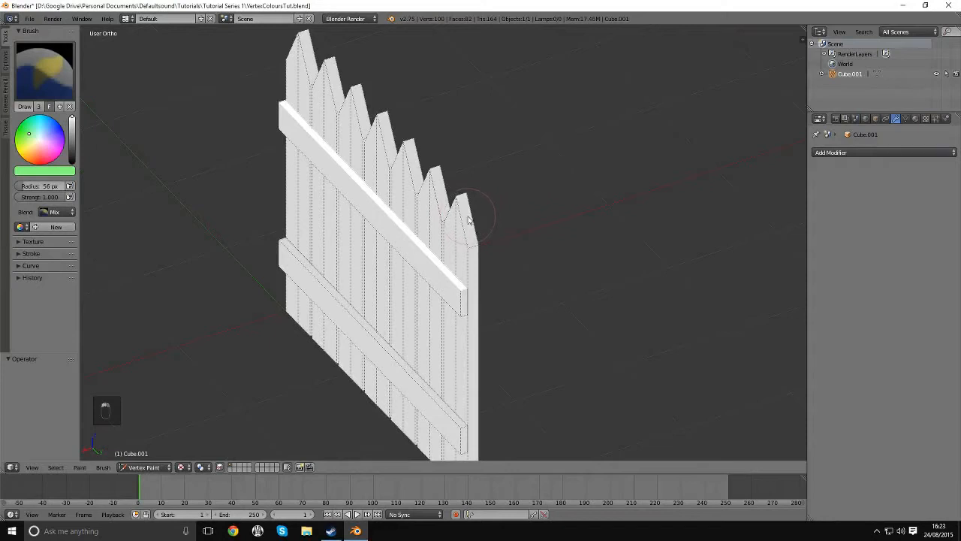
pyautogui.press('a')
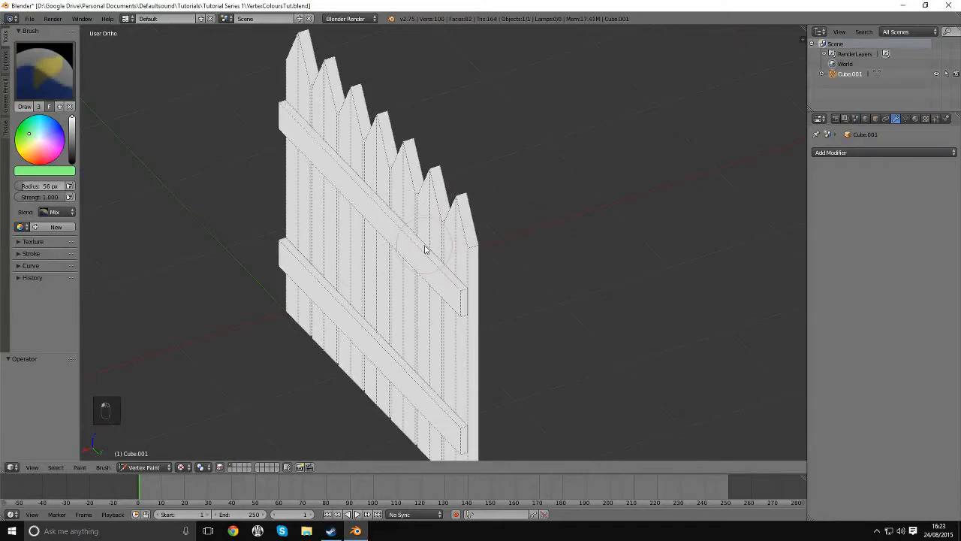
pyautogui.keyDown('shift'); pyautogui.rightClick(425, 247); pyautogui.keyUp('shift')
pyautogui.keyDown('shift'); pyautogui.rightClick(428, 260); pyautogui.keyUp('shift')
pyautogui.keyDown('shift'); pyautogui.rightClick(430, 260); pyautogui.keyUp('shift')
pyautogui.keyDown('shift'); pyautogui.rightClick(434, 256); pyautogui.keyUp('shift')
pyautogui.keyDown('shift'); pyautogui.rightClick(441, 282); pyautogui.keyUp('shift')
pyautogui.keyDown('shift'); pyautogui.rightClick(455, 281); pyautogui.keyUp('shift')
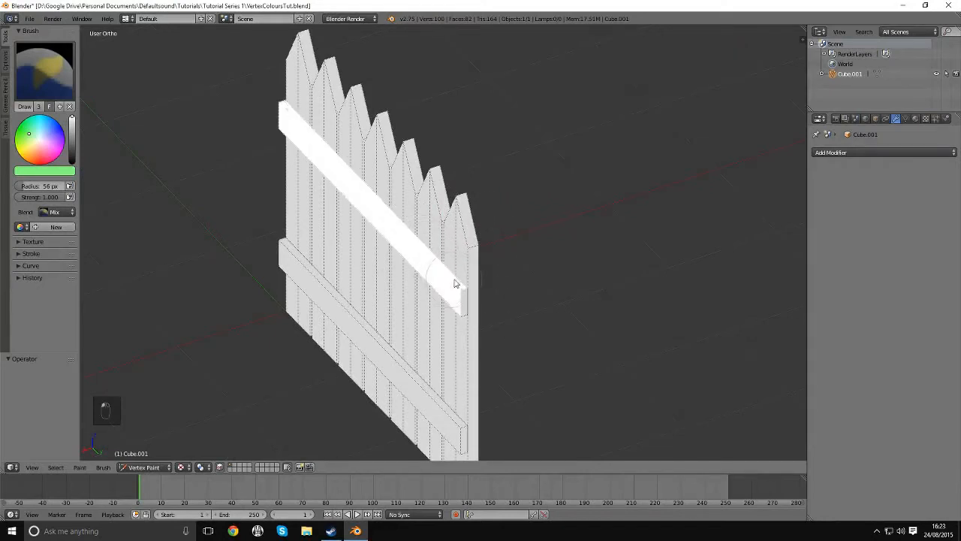
# Deselect all faces of the fence.
pyautogui.press('a')
pyautogui.moveTo(455, 281); pyautogui.dragTo(584, 199, button='middle')
pyautogui.moveTo(463, 254); pyautogui.dragTo(529, 272, button='middle')
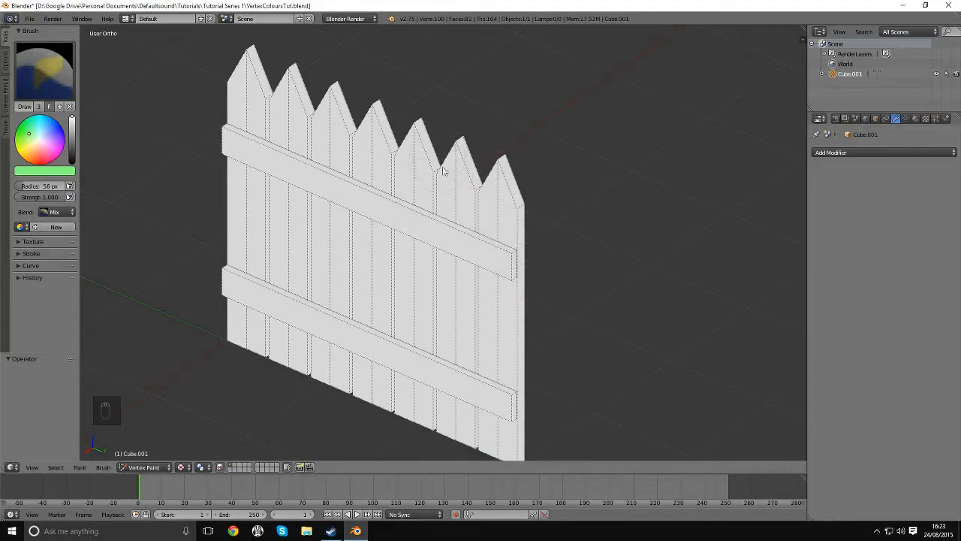
# Change the vertex paint brush colour from light green to a near-white grey.
pyautogui.moveTo(443, 171); pyautogui.dragTo(485, 234, button='middle')
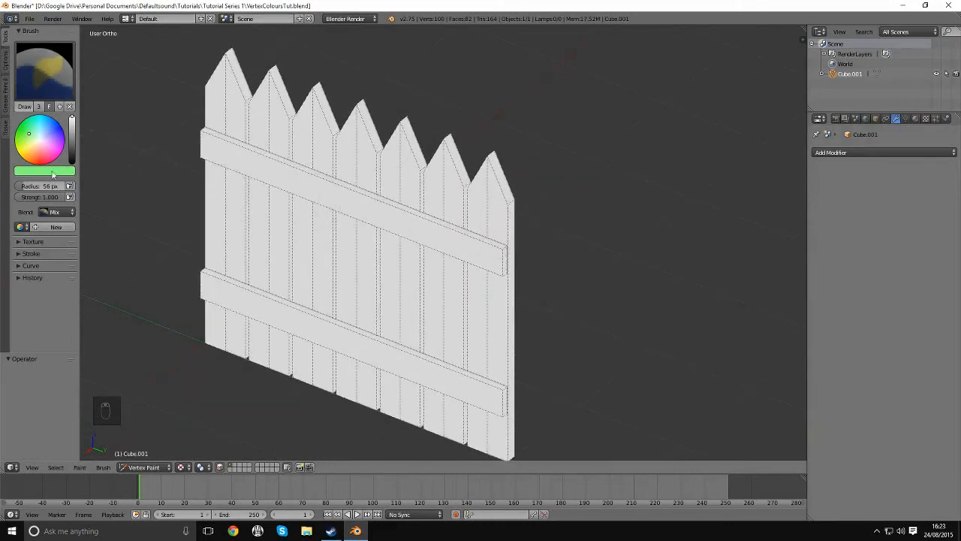
pyautogui.click(53, 174)
pyautogui.moveTo(314, 221); pyautogui.dragTo(328, 217, button='middle')
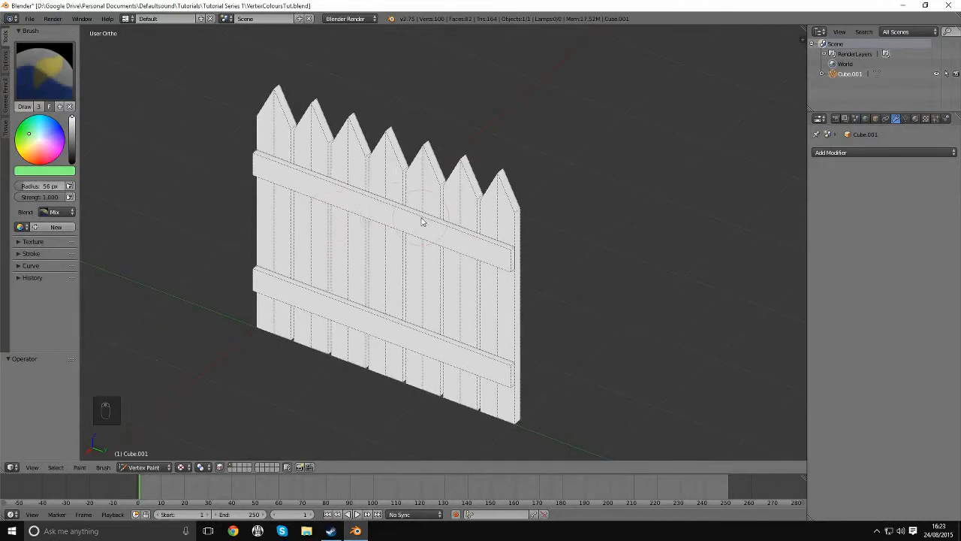
pyautogui.moveTo(433, 220); pyautogui.dragTo(544, 196, button='middle')
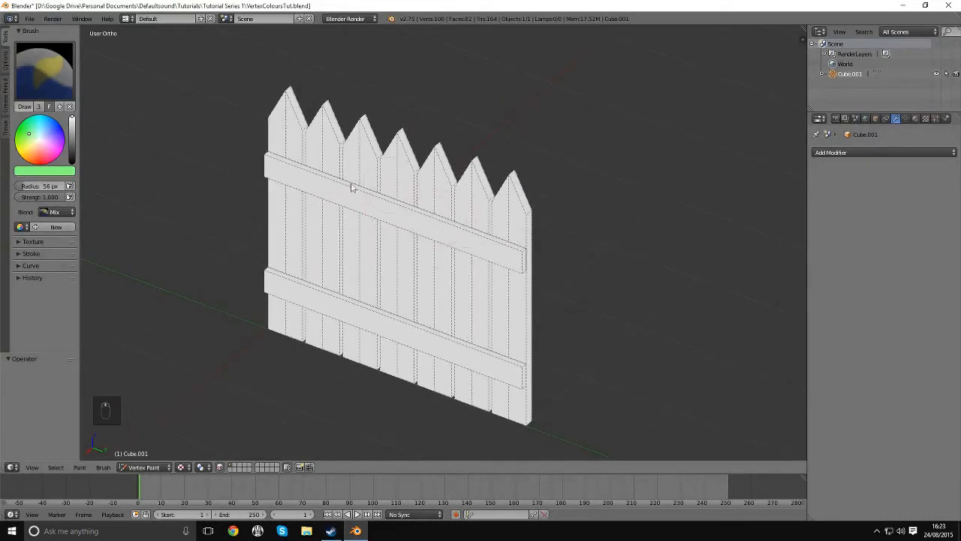
pyautogui.click(46, 170)
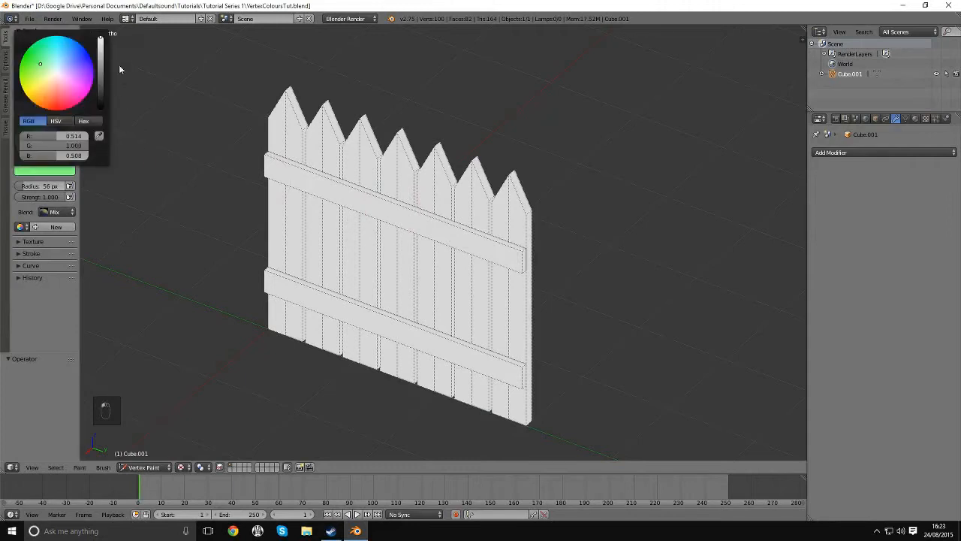
pyautogui.moveTo(52, 137); pyautogui.dragTo(92, 156)
pyautogui.moveTo(102, 43); pyautogui.dragTo(100, 56)
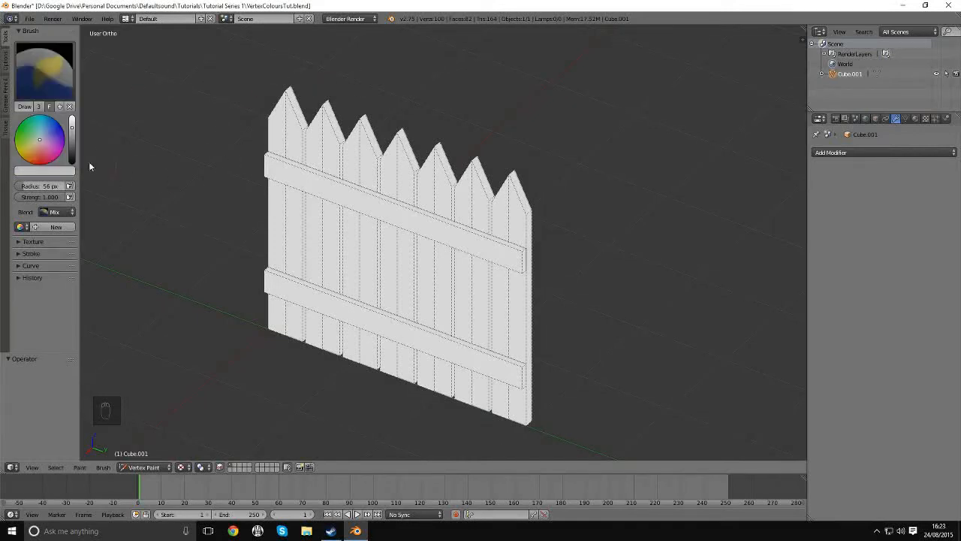
pyautogui.click(54, 171)
pyautogui.moveTo(102, 52); pyautogui.dragTo(101, 43)
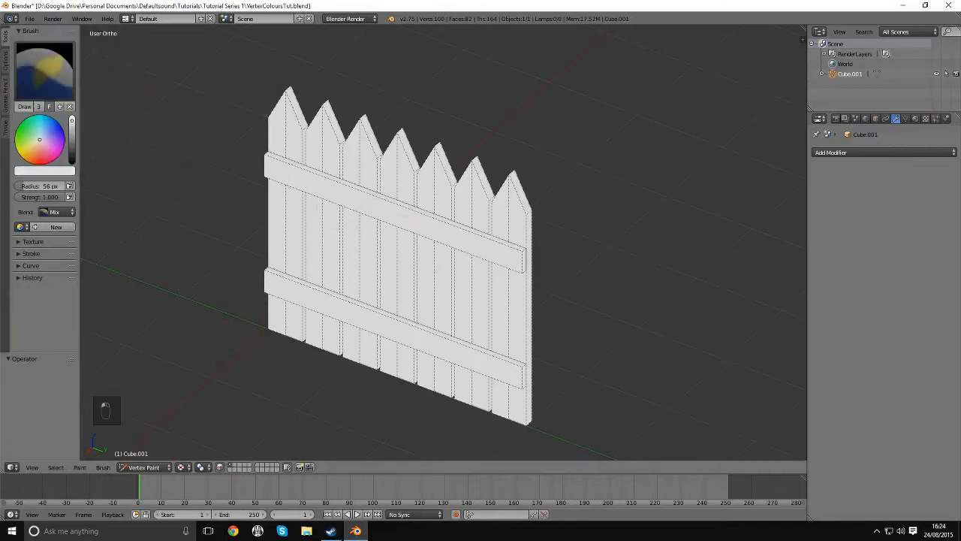
# Select all faces of the fence and fill them with the near-white brush colour using Set Vertex Colors.
pyautogui.moveTo(419, 227); pyautogui.dragTo(489, 256, button='middle')
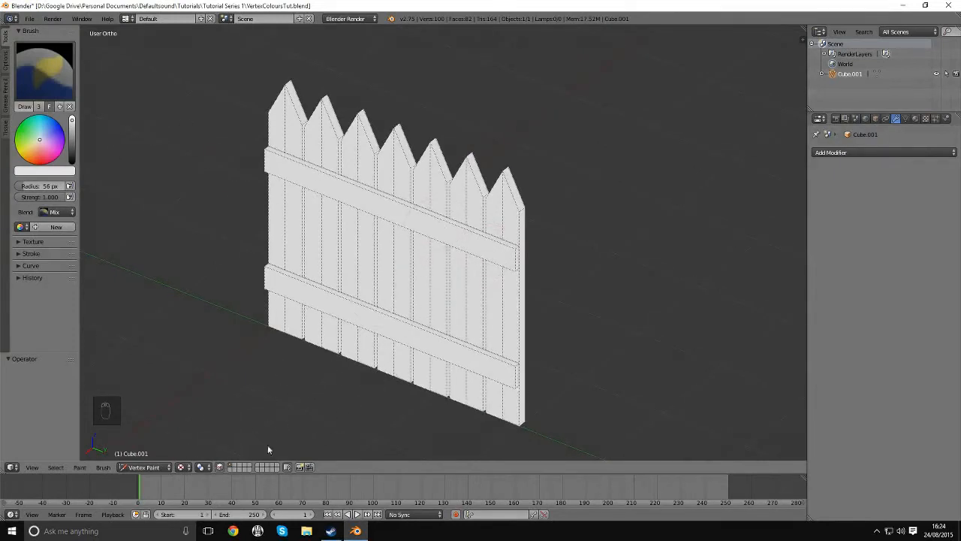
pyautogui.press('a')
pyautogui.moveTo(508, 262); pyautogui.dragTo(444, 194, button='middle')
pyautogui.scroll(-2, 458, 172)
pyautogui.moveTo(433, 293); pyautogui.dragTo(483, 196, button='middle')
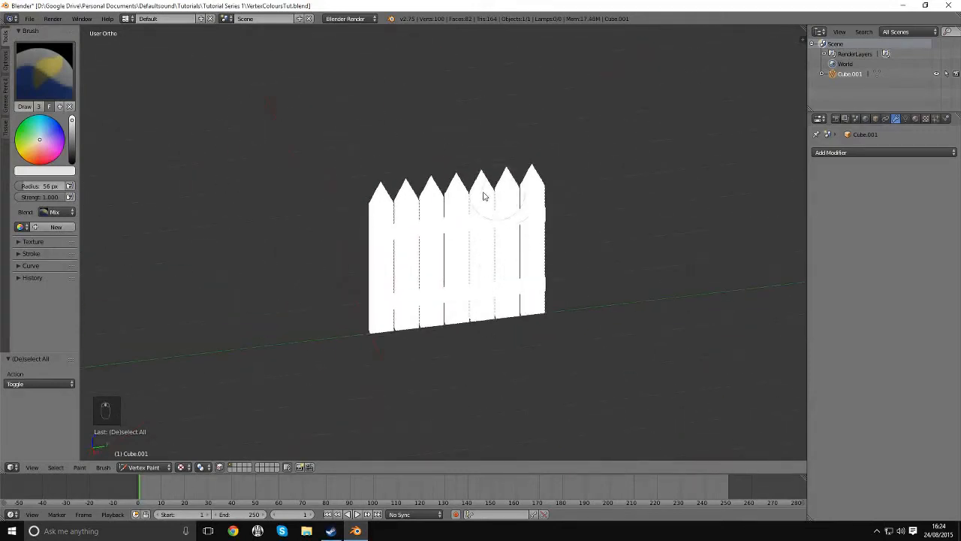
pyautogui.click(87, 468)
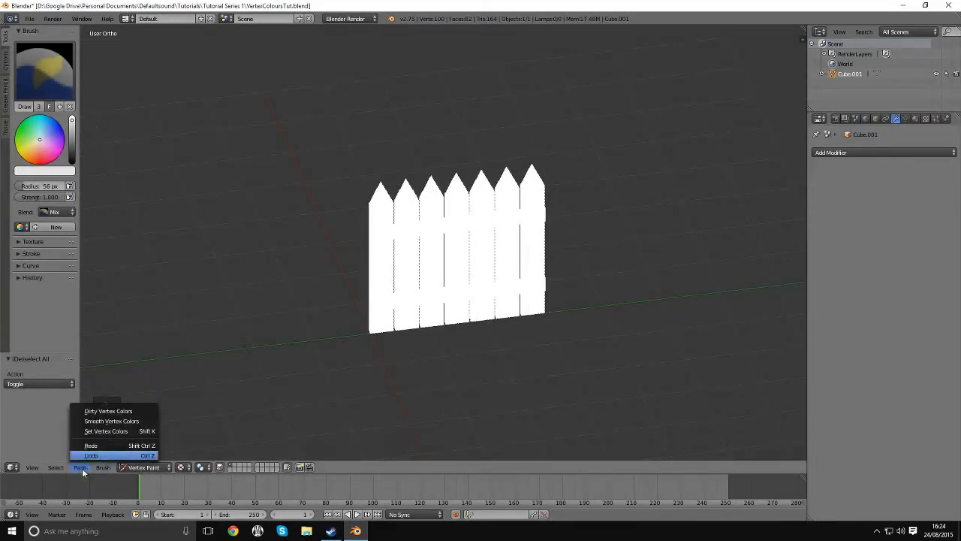
pyautogui.click(101, 432)
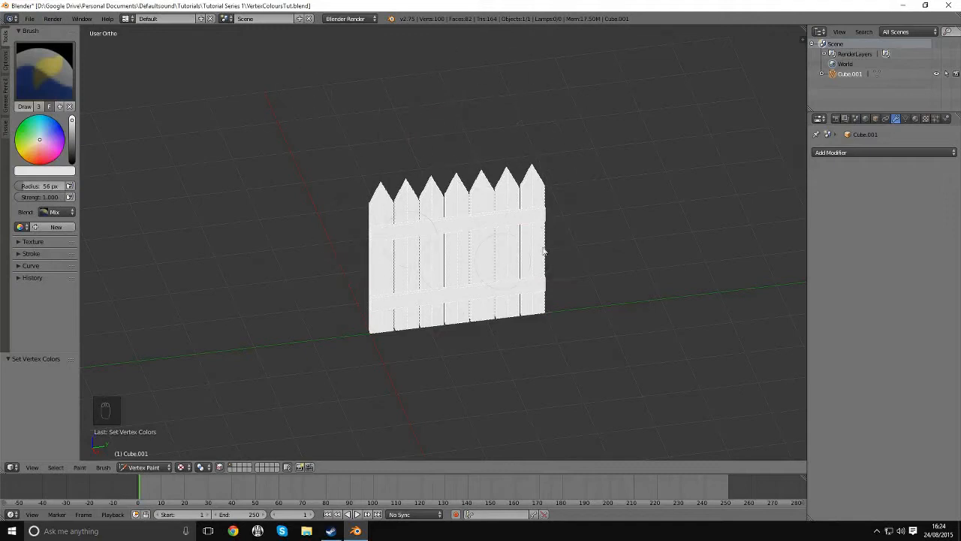
# Deselect all faces of the fence and view its railed side at an angle.
pyautogui.moveTo(500, 191); pyautogui.dragTo(468, 248, button='middle')
pyautogui.moveTo(453, 337); pyautogui.dragTo(549, 218, button='middle')
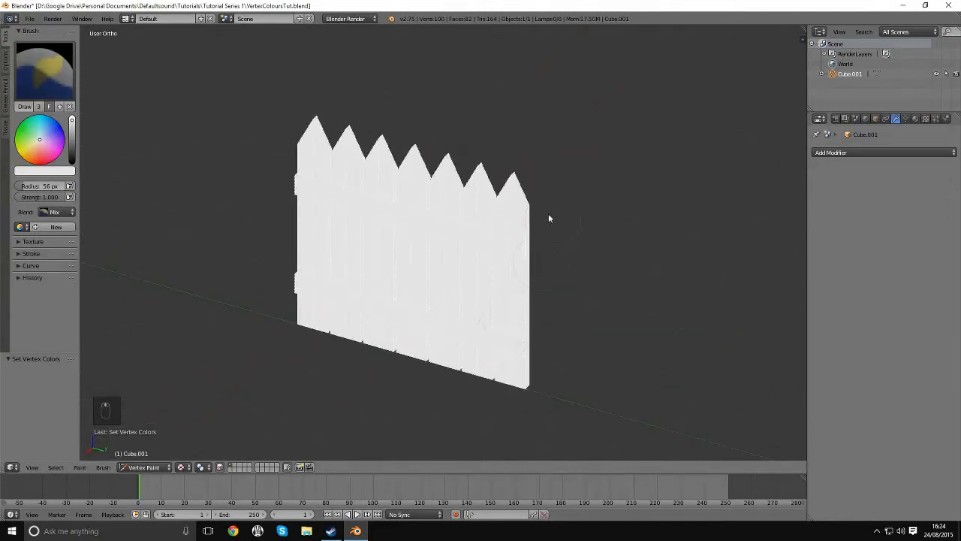
pyautogui.press('a')
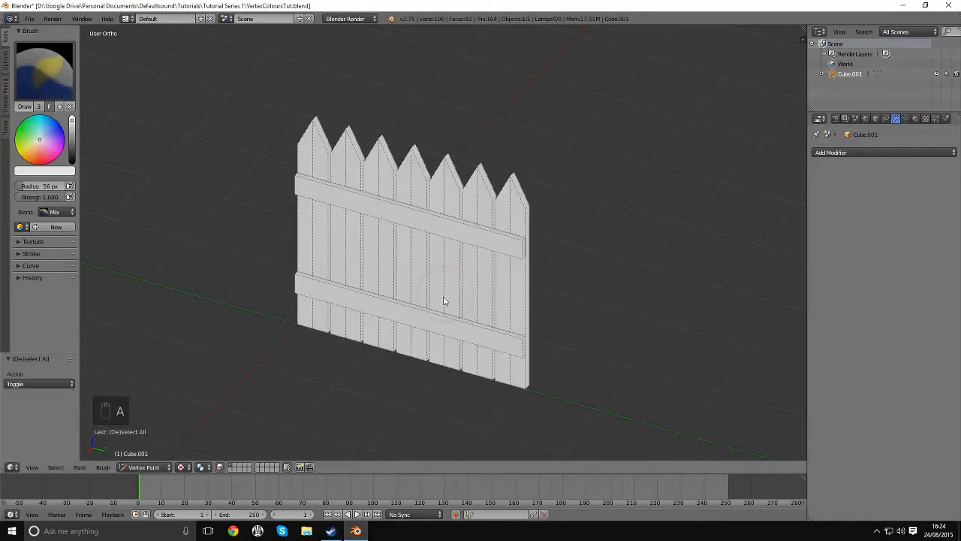
pyautogui.moveTo(444, 298); pyautogui.dragTo(540, 255, button='middle')
pyautogui.moveTo(476, 247); pyautogui.dragTo(454, 254, button='middle')
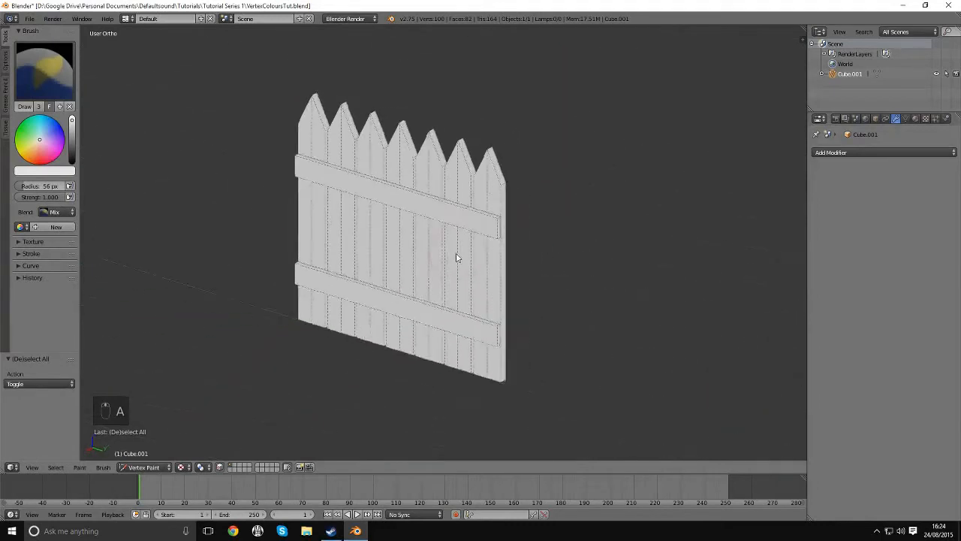
pyautogui.scroll(2, 475, 249)
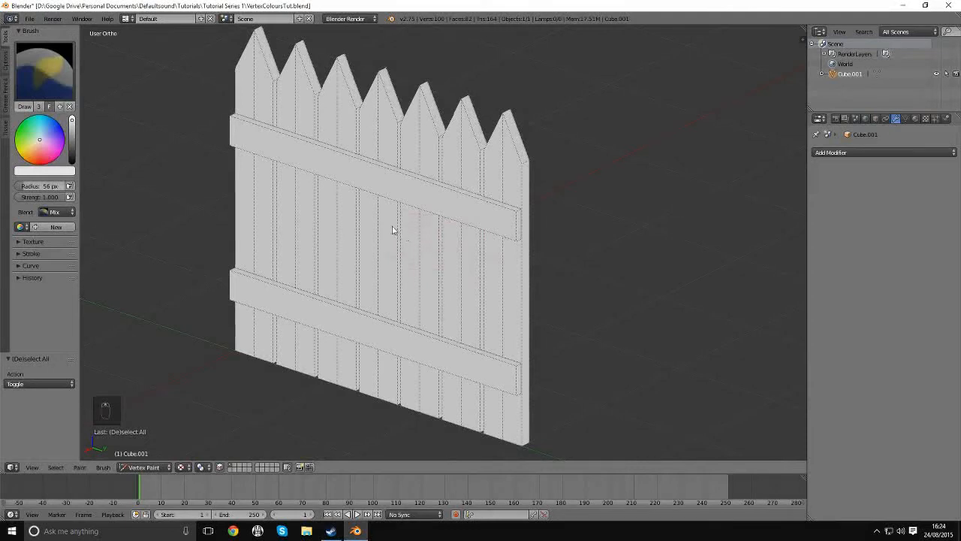
pyautogui.moveTo(393, 230); pyautogui.dragTo(420, 208, button='middle')
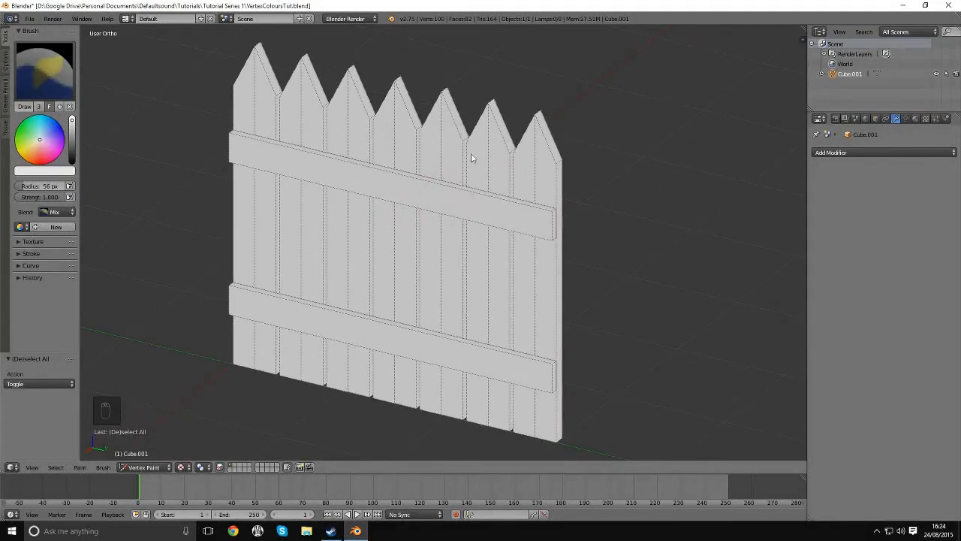
pyautogui.moveTo(362, 165); pyautogui.dragTo(386, 165, button='middle')
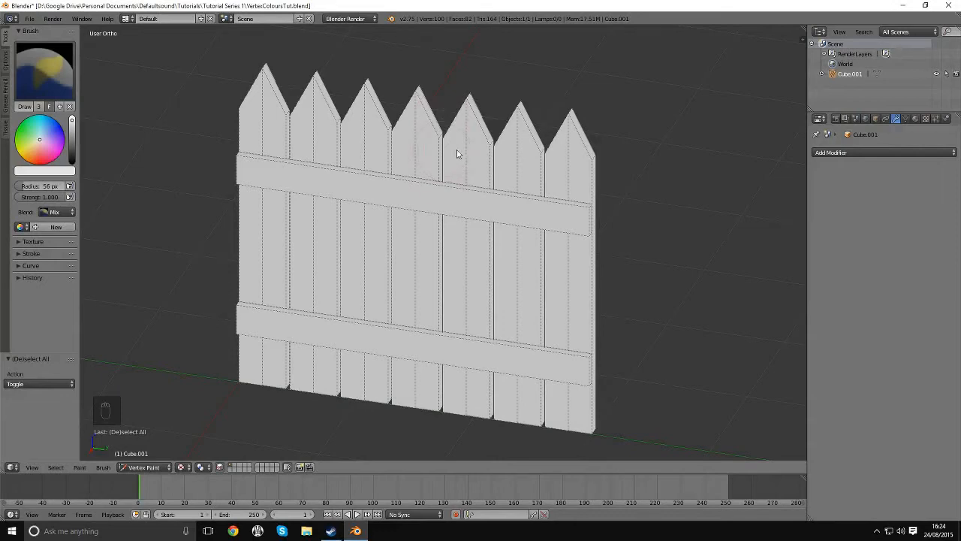
pyautogui.moveTo(457, 154)
pyautogui.mouseDown(button='middle')
pyautogui.moveTo(488, 154)
pyautogui.moveTo(456, 156)
pyautogui.mouseUp(button='middle')
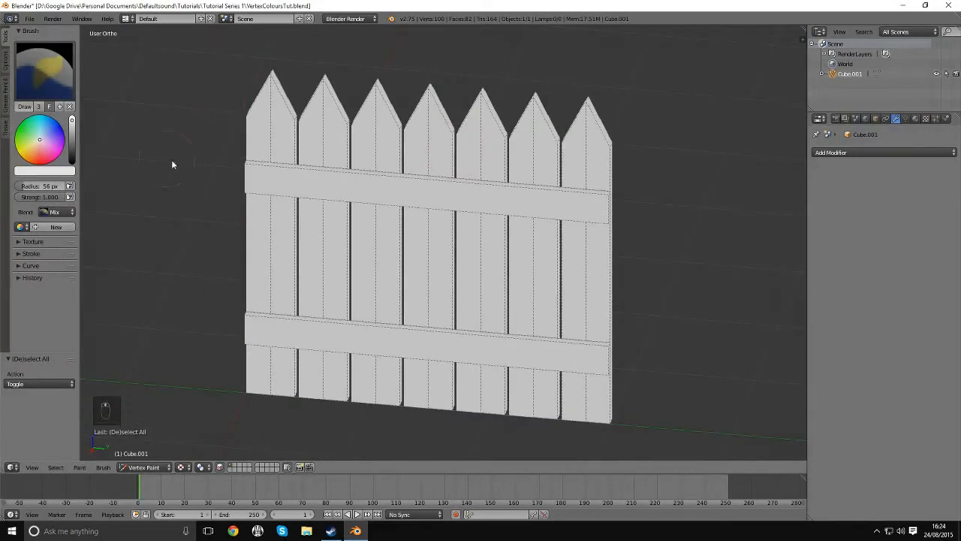
# Darken the vertex paint brush colour to a dark grey.
pyautogui.click(59, 172)
pyautogui.click(50, 172)
pyautogui.moveTo(100, 44); pyautogui.dragTo(101, 87)
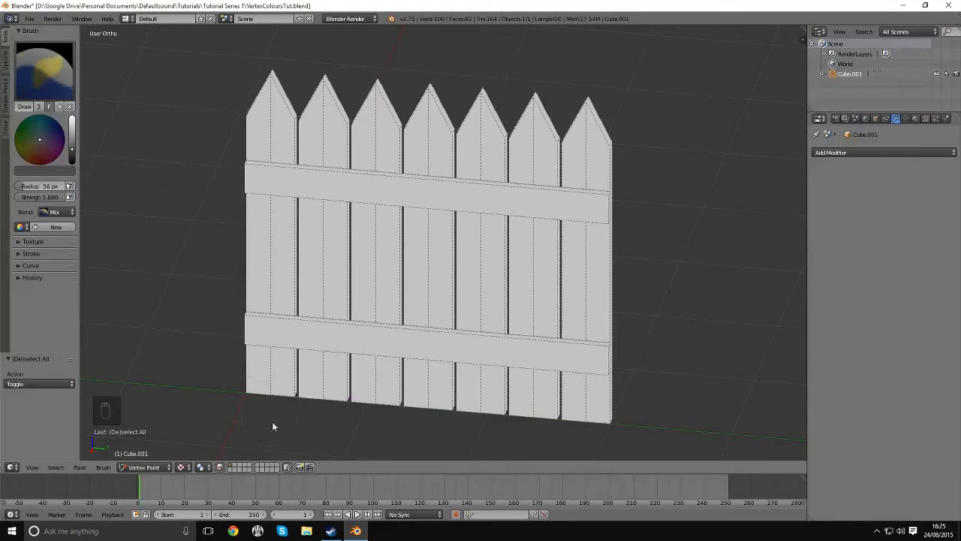
# Select the narrow side faces of the pickets on both sides of all six gaps.
pyautogui.moveTo(337, 241); pyautogui.dragTo(306, 236, button='middle')
pyautogui.keyDown('shift'); pyautogui.moveTo(305, 151); pyautogui.dragTo(404, 202, button='middle'); pyautogui.keyUp('shift')
pyautogui.scroll(3, 403, 202)
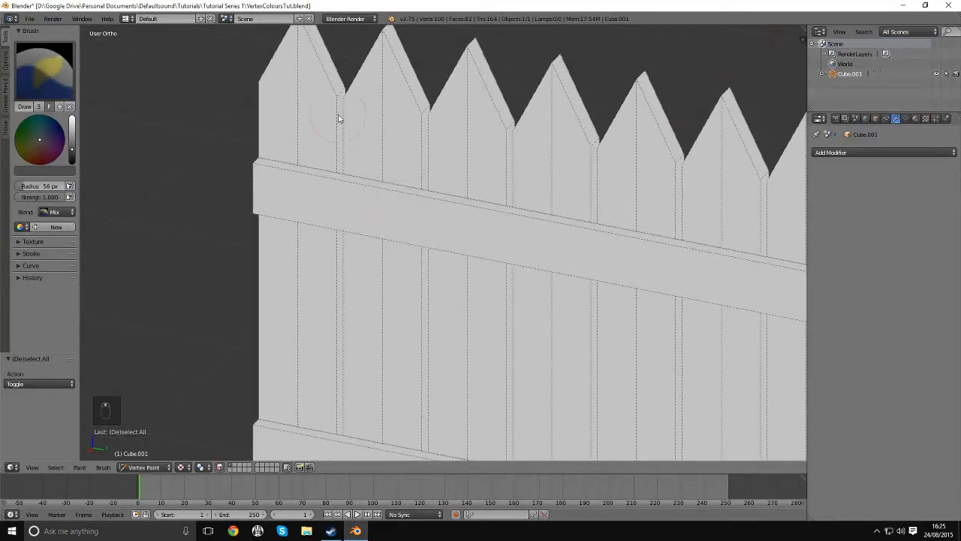
pyautogui.moveTo(347, 128); pyautogui.dragTo(488, 169, button='middle')
pyautogui.keyDown('shift'); pyautogui.rightClick(435, 140); pyautogui.keyUp('shift')
pyautogui.moveTo(440, 141); pyautogui.dragTo(710, 120, button='middle')
pyautogui.keyDown('shift'); pyautogui.rightClick(554, 148); pyautogui.keyUp('shift')
pyautogui.keyDown('shift'); pyautogui.rightClick(504, 152); pyautogui.keyUp('shift')
pyautogui.keyDown('shift'); pyautogui.rightClick(632, 111); pyautogui.keyUp('shift')
pyautogui.keyDown('shift'); pyautogui.rightClick(598, 197); pyautogui.keyUp('shift')
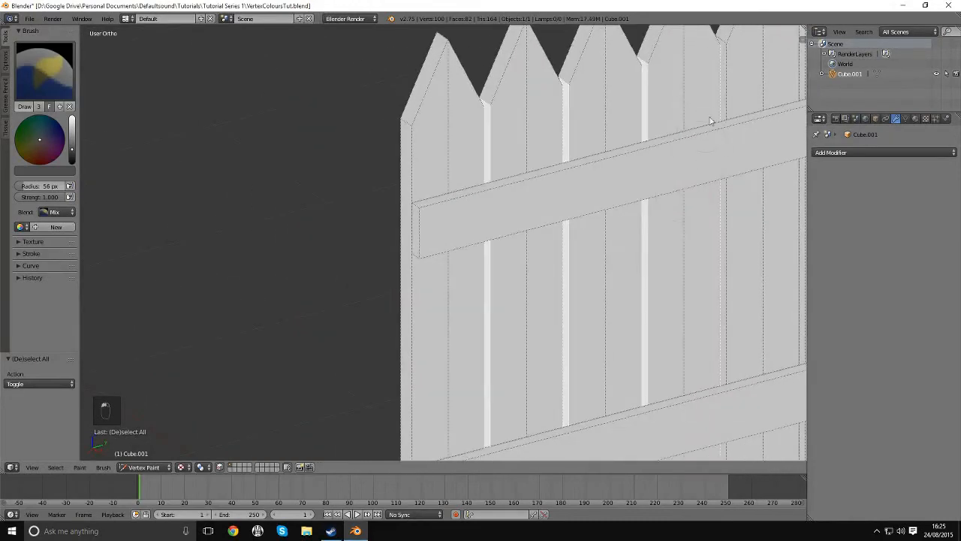
pyautogui.keyDown('shift'); pyautogui.rightClick(725, 82); pyautogui.keyUp('shift')
pyautogui.moveTo(724, 82); pyautogui.dragTo(588, 115, button='middle')
pyautogui.keyDown('shift'); pyautogui.rightClick(575, 175); pyautogui.keyUp('shift')
pyautogui.moveTo(575, 175); pyautogui.dragTo(693, 143, button='middle')
pyautogui.keyDown('shift'); pyautogui.rightClick(636, 102); pyautogui.keyUp('shift')
pyautogui.keyDown('shift'); pyautogui.rightClick(584, 194); pyautogui.keyUp('shift')
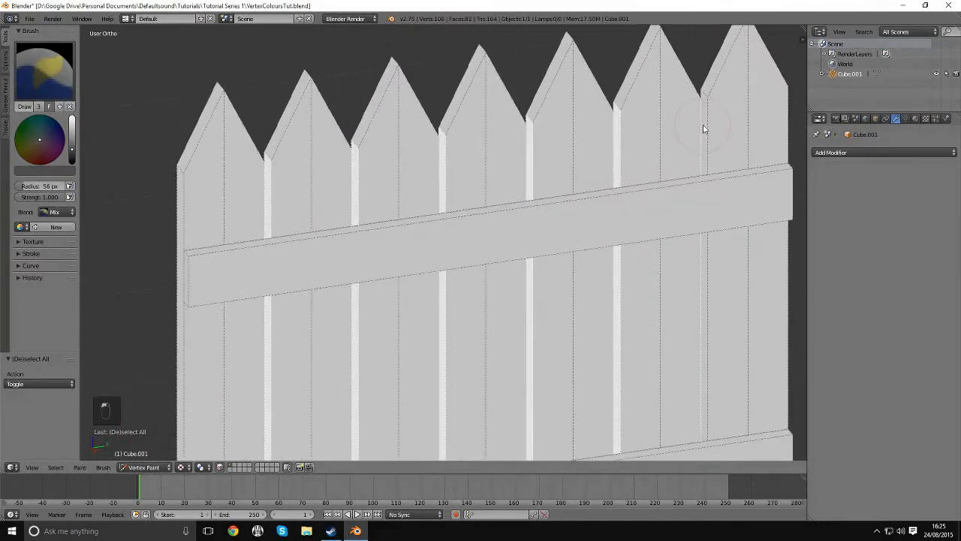
pyautogui.keyDown('shift'); pyautogui.rightClick(704, 129); pyautogui.keyUp('shift')
pyautogui.moveTo(519, 225); pyautogui.dragTo(434, 253, button='middle')
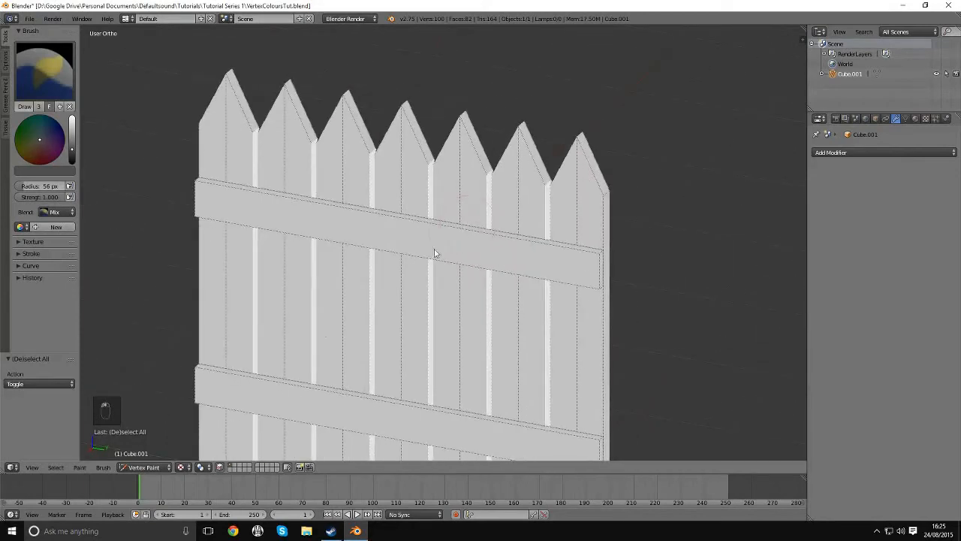
# Fill the selected gap faces with the dark grey brush colour using Set Vertex Colors.
pyautogui.click(80, 467)
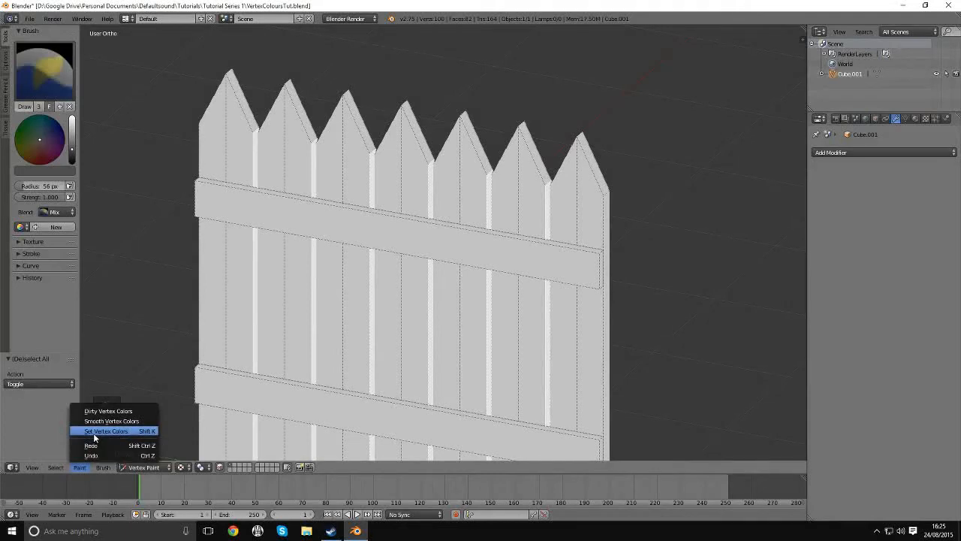
pyautogui.click(94, 434)
pyautogui.scroll(-3, 354, 269)
pyautogui.moveTo(354, 268); pyautogui.dragTo(519, 232, button='middle')
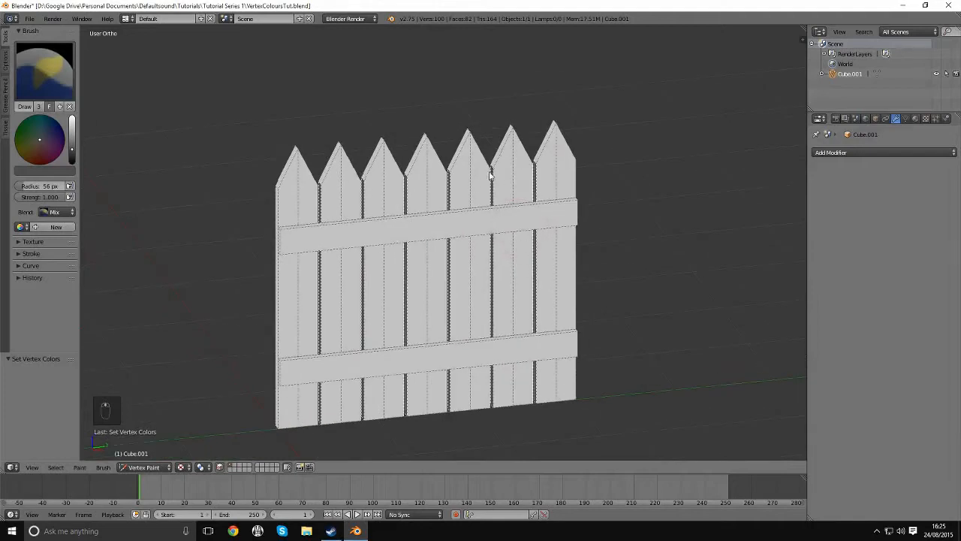
pyautogui.moveTo(489, 175); pyautogui.dragTo(594, 233, button='middle')
# Switch to Object Mode, reset the 3D cursor to the origin, and examine the painted picket gaps.
pyautogui.press('Tab')
pyautogui.click(455, 188)
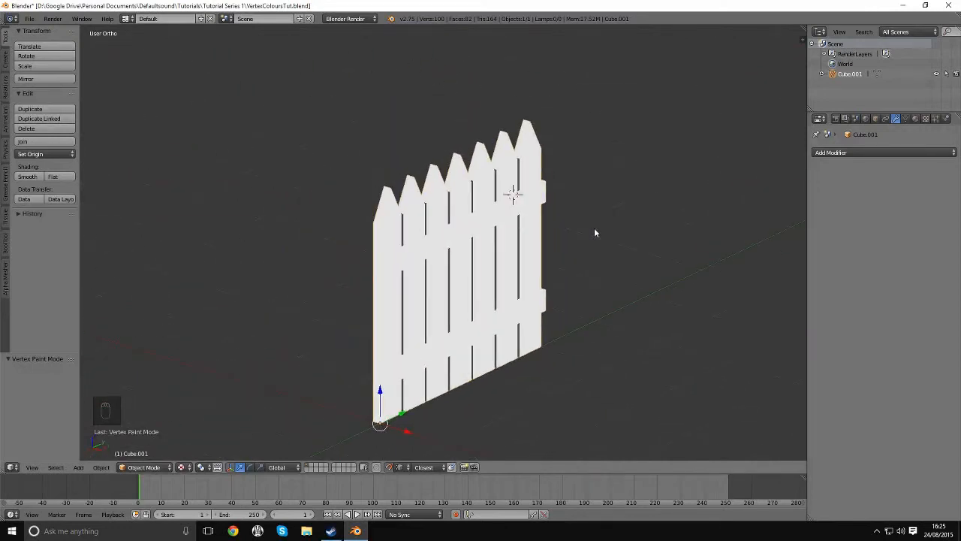
pyautogui.hotkey('shift', 'c')
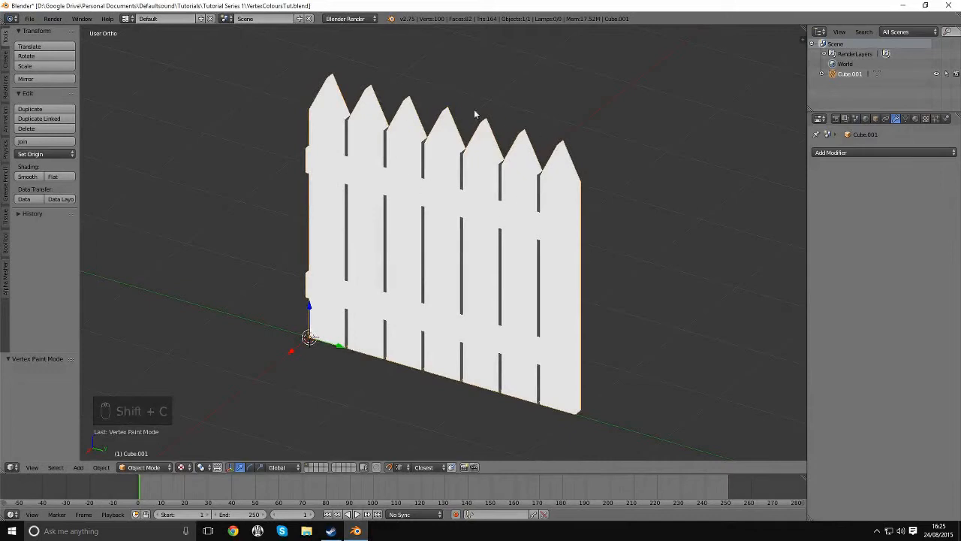
pyautogui.moveTo(462, 116); pyautogui.dragTo(497, 242, button='middle')
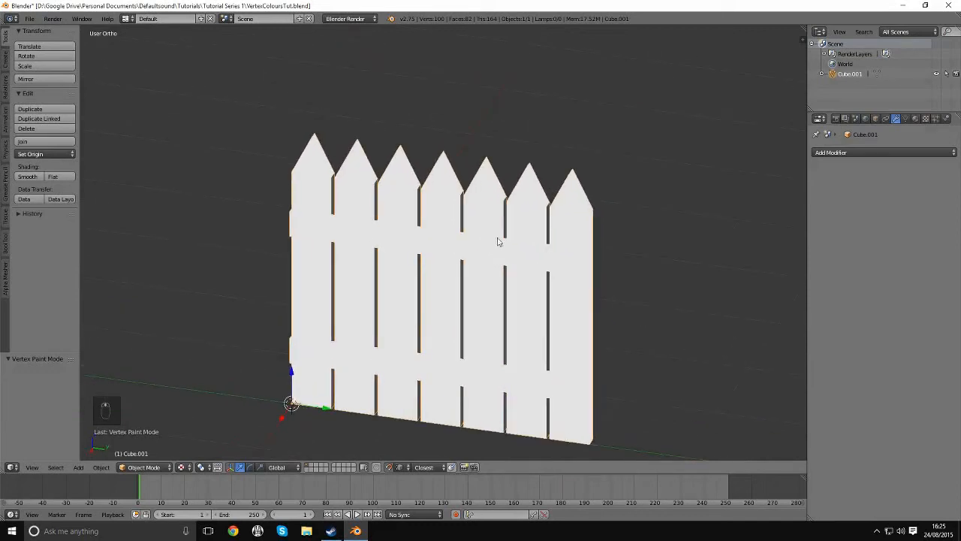
# Return the fence to Vertex Paint mode and deselect all of its faces.
pyautogui.hotkey('ctrl', 'Tab')
pyautogui.click(401, 204)
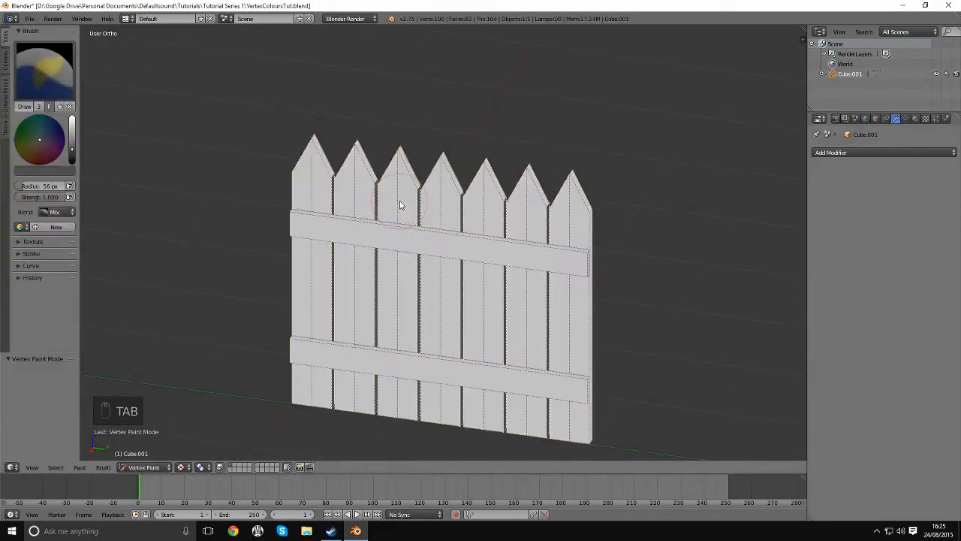
pyautogui.moveTo(399, 204)
pyautogui.mouseDown(button='middle')
pyautogui.moveTo(472, 211)
pyautogui.moveTo(404, 195)
pyautogui.mouseUp(button='middle')
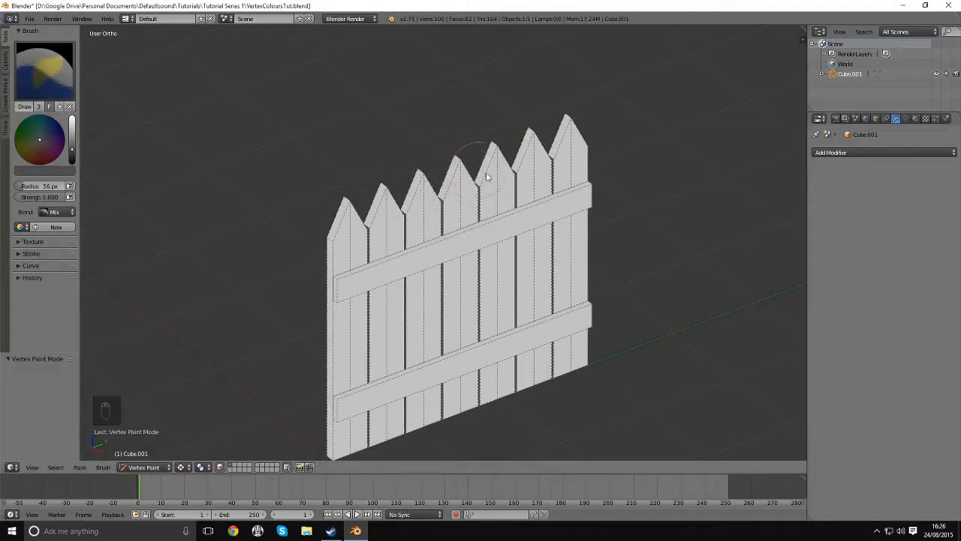
pyautogui.moveTo(487, 177)
pyautogui.mouseDown(button='middle')
pyautogui.moveTo(474, 193)
pyautogui.moveTo(541, 206)
pyautogui.moveTo(515, 208)
pyautogui.moveTo(513, 217)
pyautogui.mouseUp(button='middle')
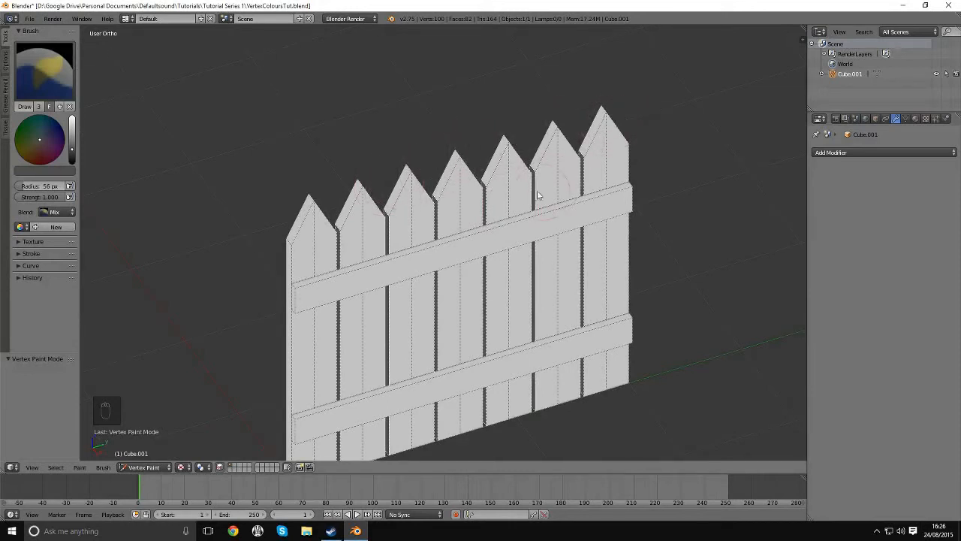
pyautogui.press('a')
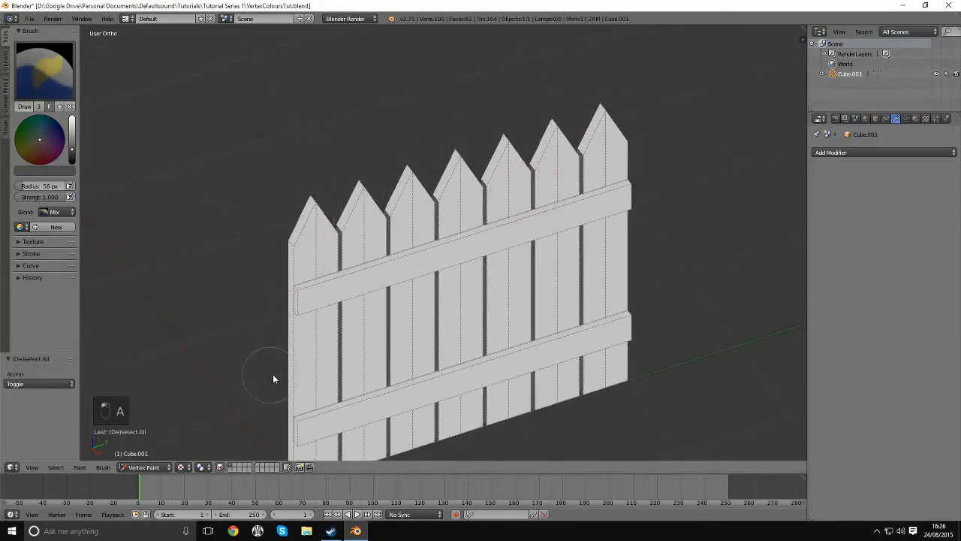
# Select one slanted top face on each of the seven pickets and fill them with a mid grey using Set Vertex Colors.
pyautogui.moveTo(307, 212)
pyautogui.mouseDown()
pyautogui.moveTo(443, 147)
pyautogui.moveTo(456, 160)
pyautogui.moveTo(502, 139)
pyautogui.moveTo(599, 122)
pyautogui.mouseUp()
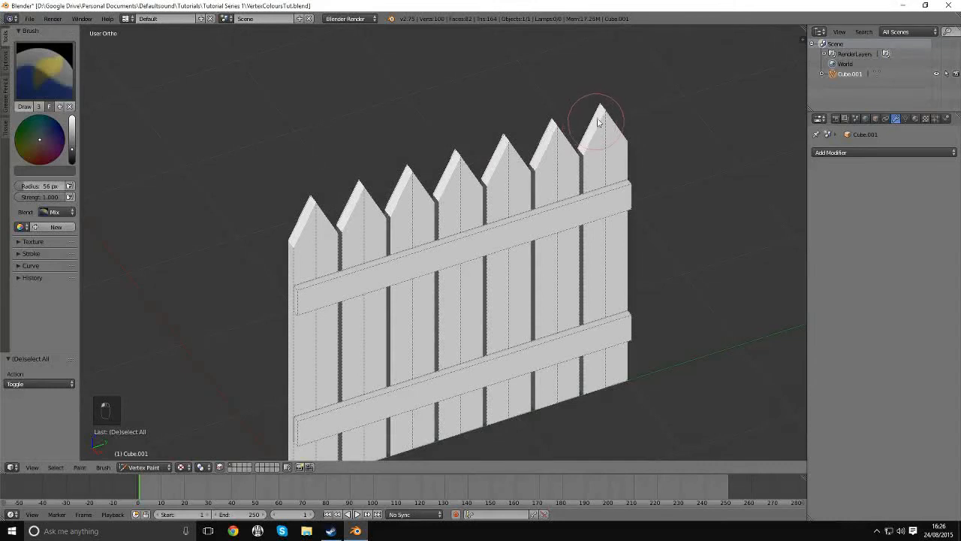
pyautogui.moveTo(72, 149); pyautogui.dragTo(72, 141)
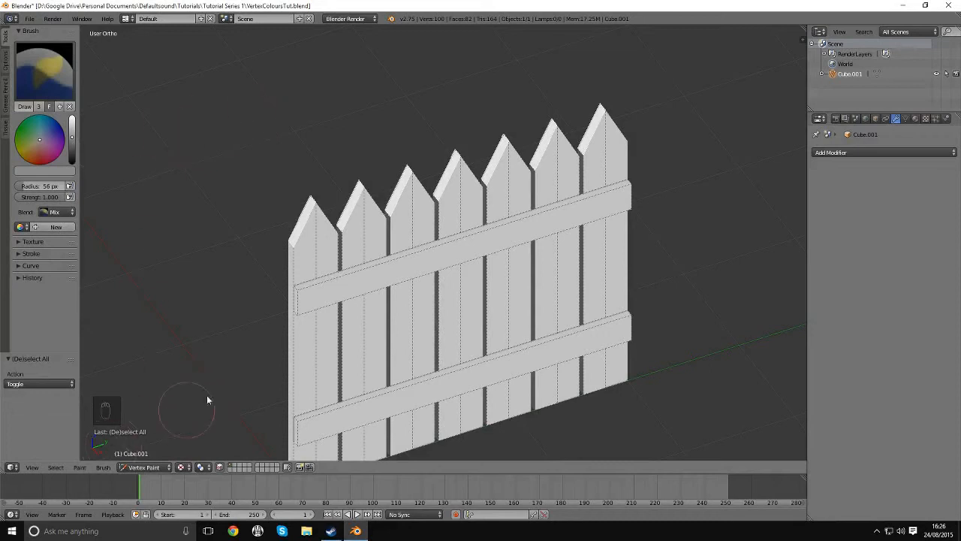
pyautogui.click(76, 469)
pyautogui.hotkey('shift', 'k')
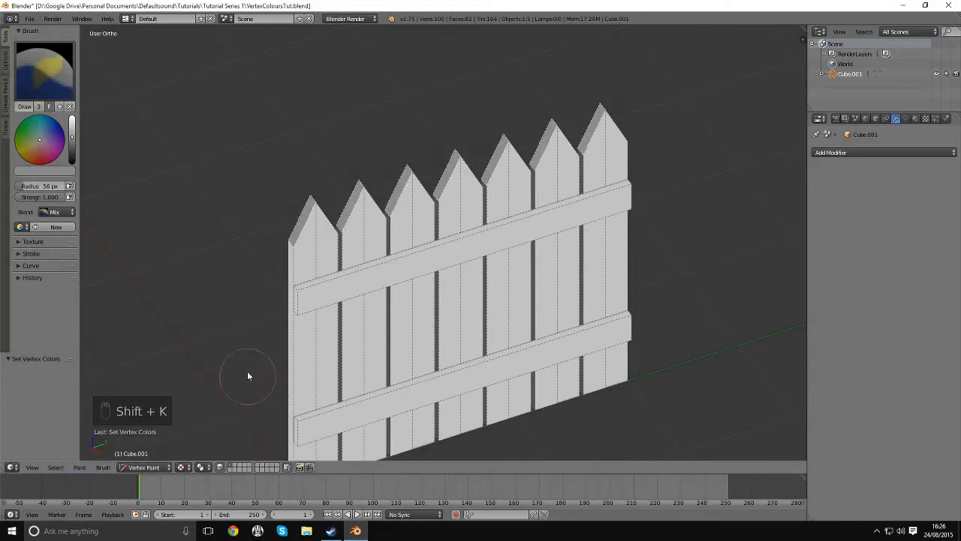
# Switch to Object Mode and deselect the fence to view the painted picket tops.
pyautogui.moveTo(476, 249); pyautogui.dragTo(454, 199, button='middle')
pyautogui.press('Tab')
pyautogui.click(390, 259)
pyautogui.scroll(-2, 407, 264)
pyautogui.press('a')
pyautogui.press('a')
pyautogui.scroll(2, 454, 199)
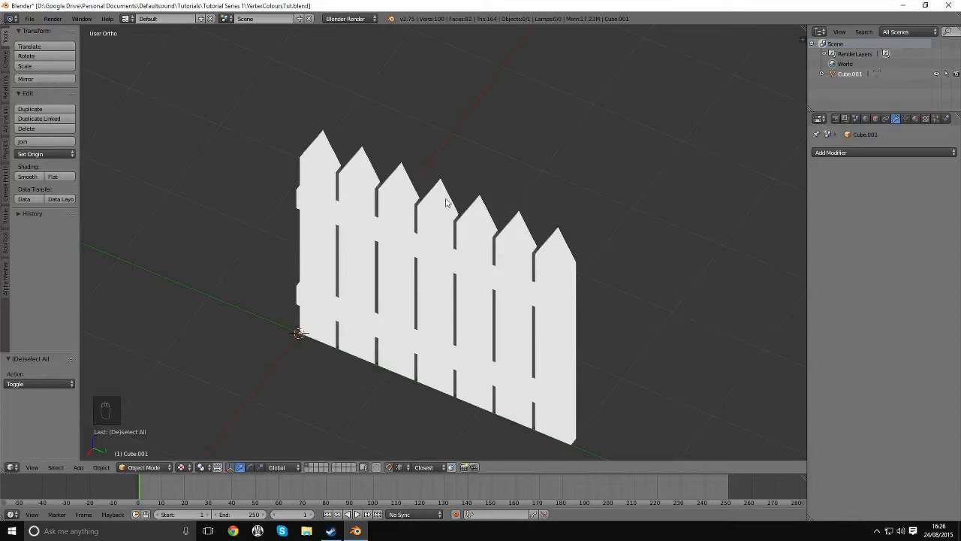
# Return the fence to Vertex Paint mode and set the brush colour to a light grey.
pyautogui.moveTo(423, 198); pyautogui.dragTo(422, 201, button='middle')
pyautogui.press('Tab')
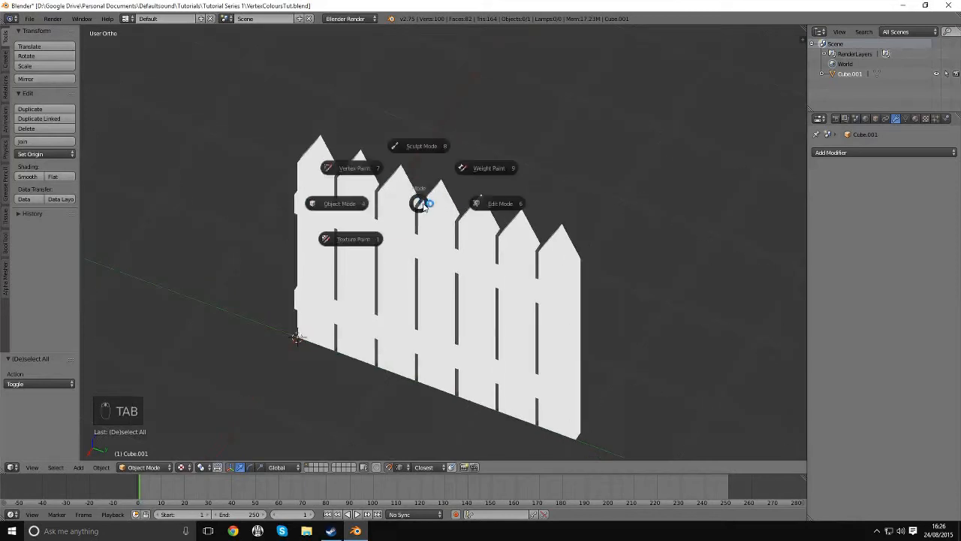
pyautogui.click(376, 183)
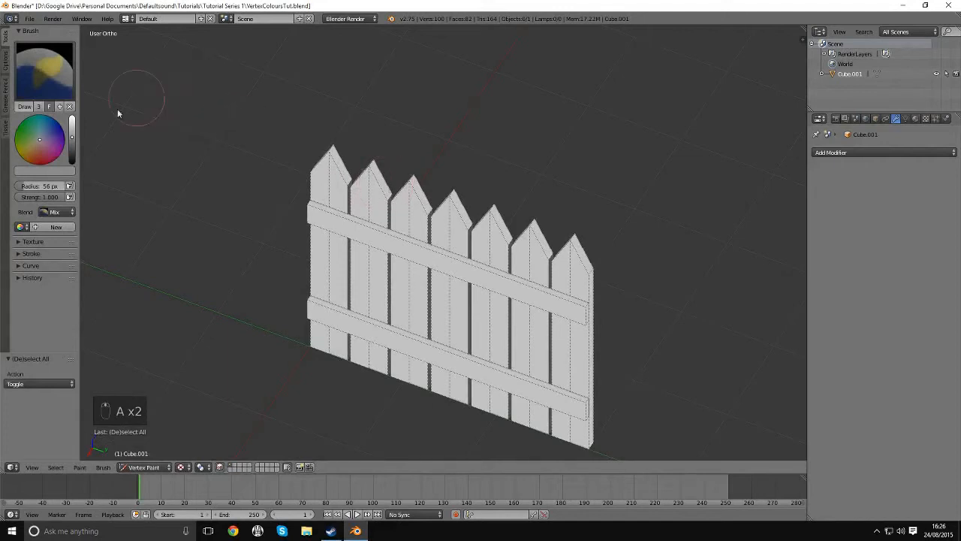
pyautogui.moveTo(76, 136); pyautogui.dragTo(72, 129)
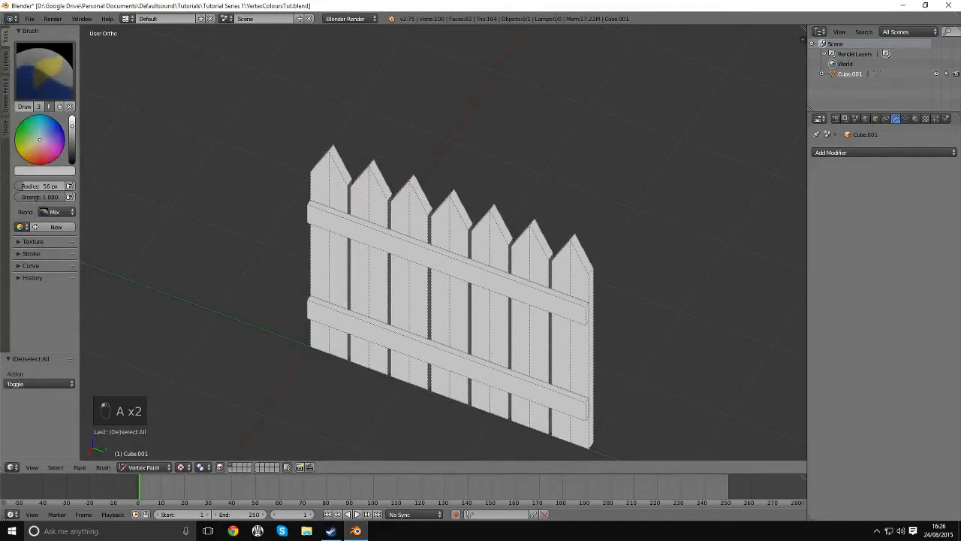
# Select the remaining slanted top face on each of the seven pickets and fill them with the light grey using Set Vertex Colors.
pyautogui.moveTo(331, 210); pyautogui.dragTo(335, 205, button='middle')
pyautogui.click(336, 151)
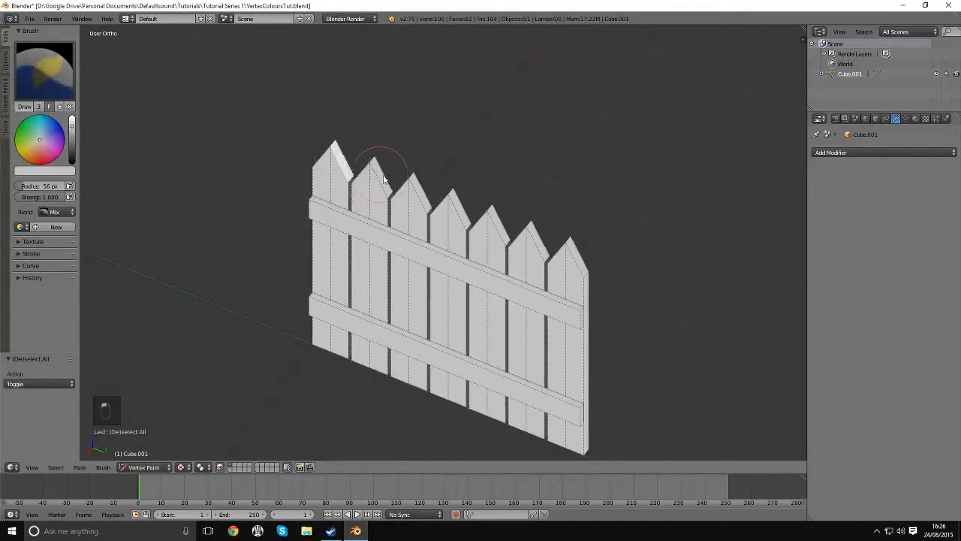
pyautogui.click(383, 175)
pyautogui.click(426, 197)
pyautogui.click(459, 207)
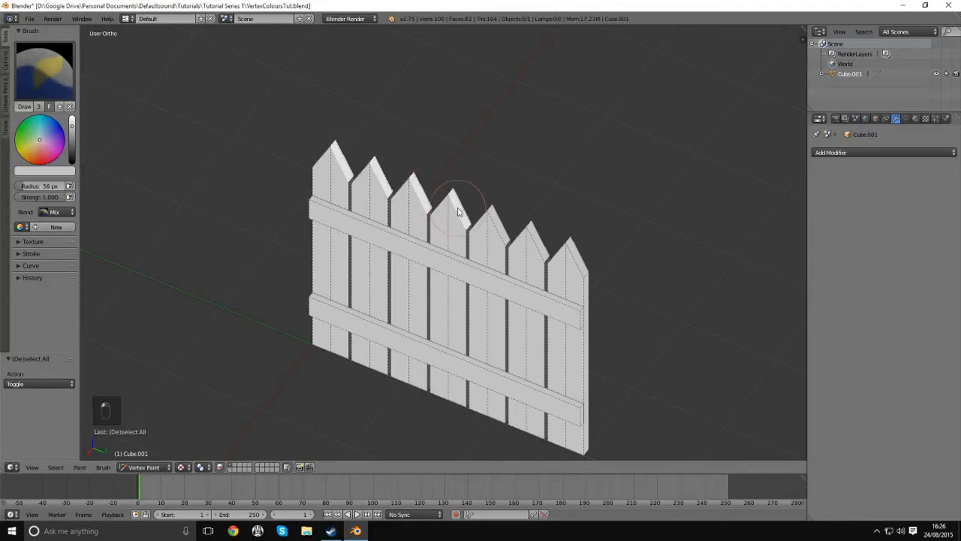
pyautogui.click(503, 221)
pyautogui.click(538, 240)
pyautogui.click(576, 256)
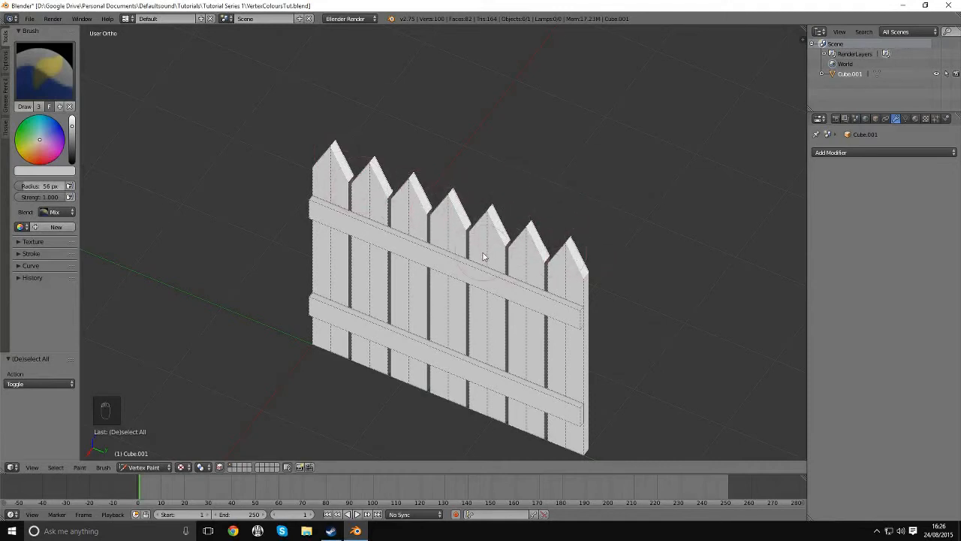
pyautogui.hotkey('shift', 'k')
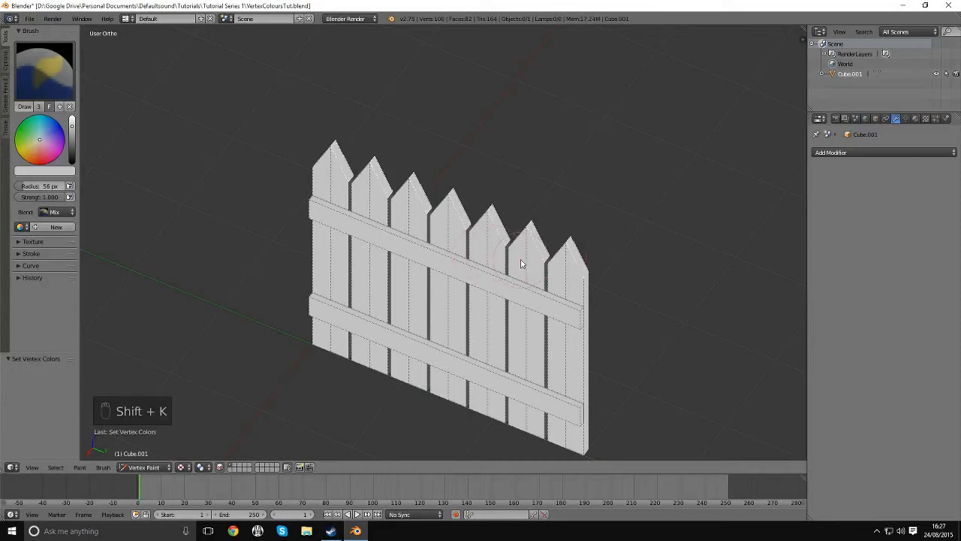
# Deselect all faces and switch to Object Mode to examine the painted picket tops from several sides.
pyautogui.press('a')
pyautogui.press('Tab')
pyautogui.click(442, 251)
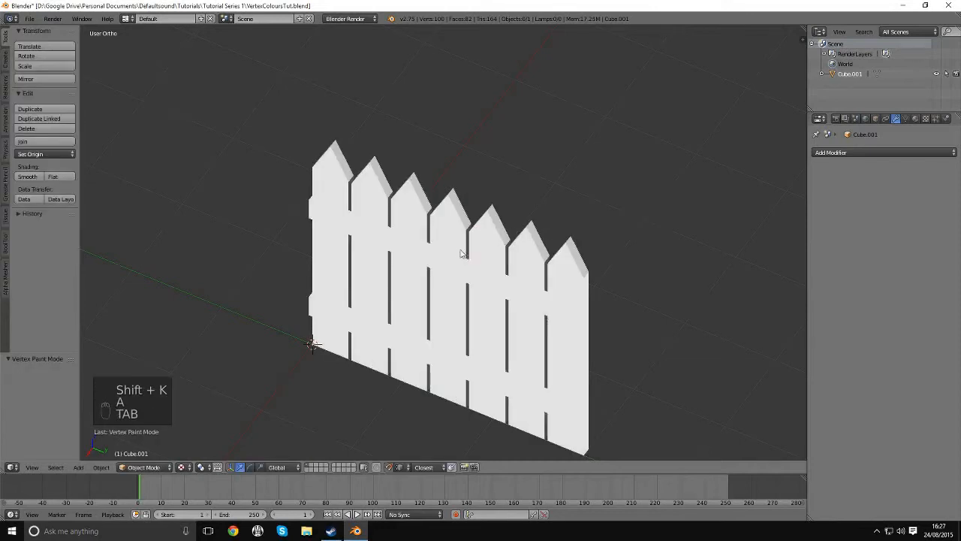
pyautogui.moveTo(461, 251); pyautogui.dragTo(340, 219, button='middle')
pyautogui.moveTo(360, 262)
pyautogui.mouseDown(button='middle')
pyautogui.moveTo(337, 256)
pyautogui.moveTo(411, 179)
pyautogui.moveTo(444, 208)
pyautogui.moveTo(432, 276)
pyautogui.moveTo(496, 278)
pyautogui.moveTo(484, 257)
pyautogui.moveTo(538, 281)
pyautogui.moveTo(524, 203)
pyautogui.moveTo(437, 189)
pyautogui.moveTo(450, 193)
pyautogui.moveTo(403, 215)
pyautogui.moveTo(528, 253)
pyautogui.moveTo(422, 260)
pyautogui.moveTo(524, 215)
pyautogui.moveTo(518, 240)
pyautogui.moveTo(527, 212)
pyautogui.moveTo(509, 180)
pyautogui.mouseUp(button='middle')
# Return to Vertex Paint mode, select the undersides of both horizontal rails, and fill them with a darker grey.
pyautogui.press('Tab')
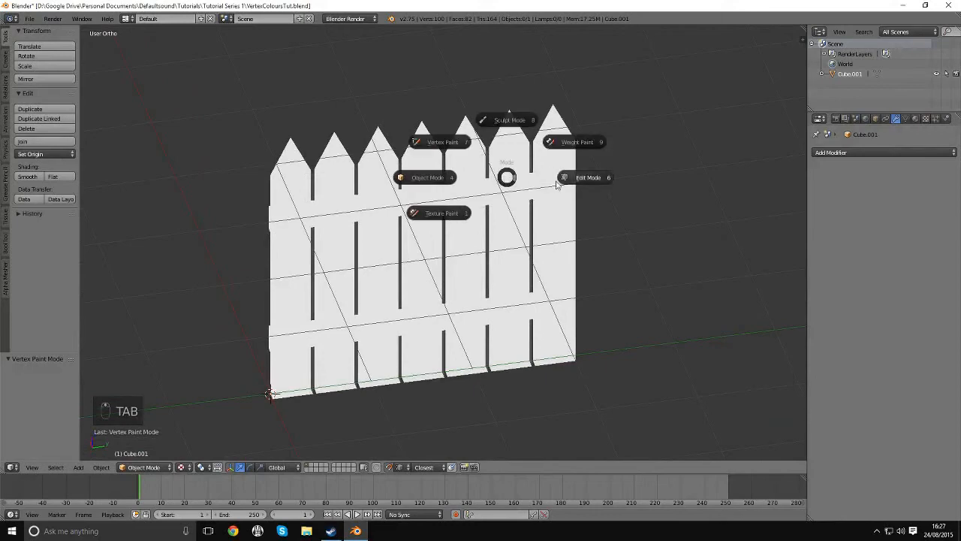
pyautogui.click(447, 148)
pyautogui.moveTo(415, 141)
pyautogui.mouseDown(button='middle')
pyautogui.moveTo(434, 213)
pyautogui.moveTo(440, 317)
pyautogui.moveTo(452, 167)
pyautogui.mouseUp(button='middle')
pyautogui.rightClick(432, 210)
pyautogui.keyDown('shift'); pyautogui.rightClick(419, 323); pyautogui.keyUp('shift')
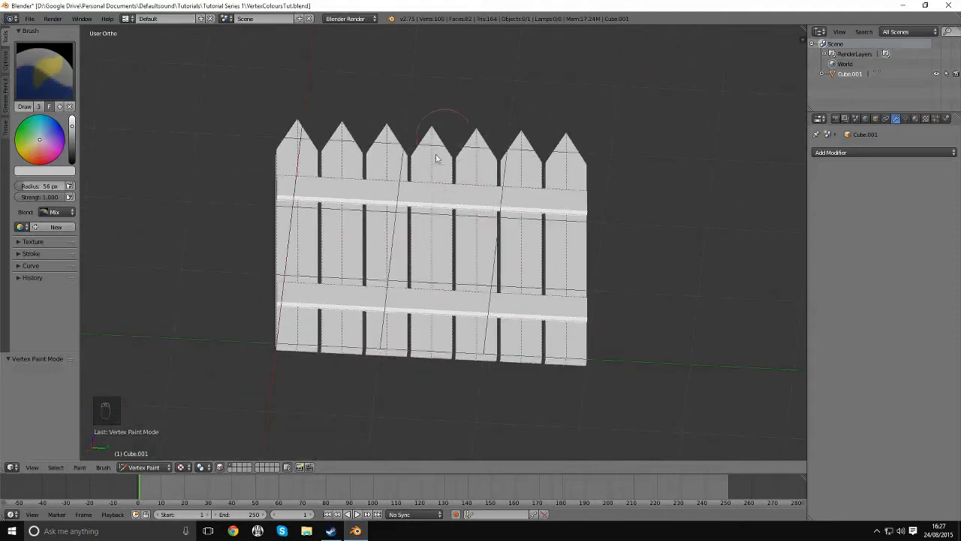
pyautogui.moveTo(353, 205); pyautogui.dragTo(380, 159, button='middle')
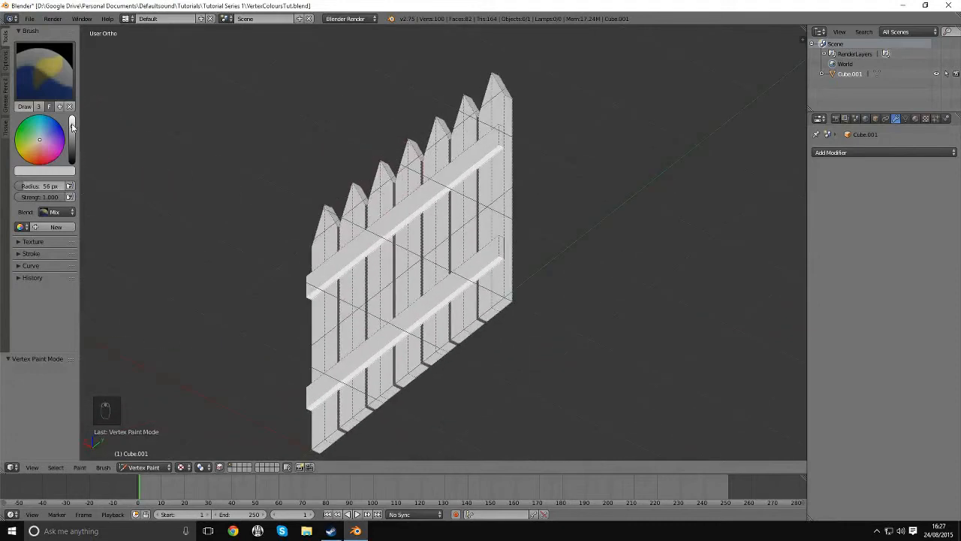
pyautogui.moveTo(73, 128); pyautogui.dragTo(72, 145)
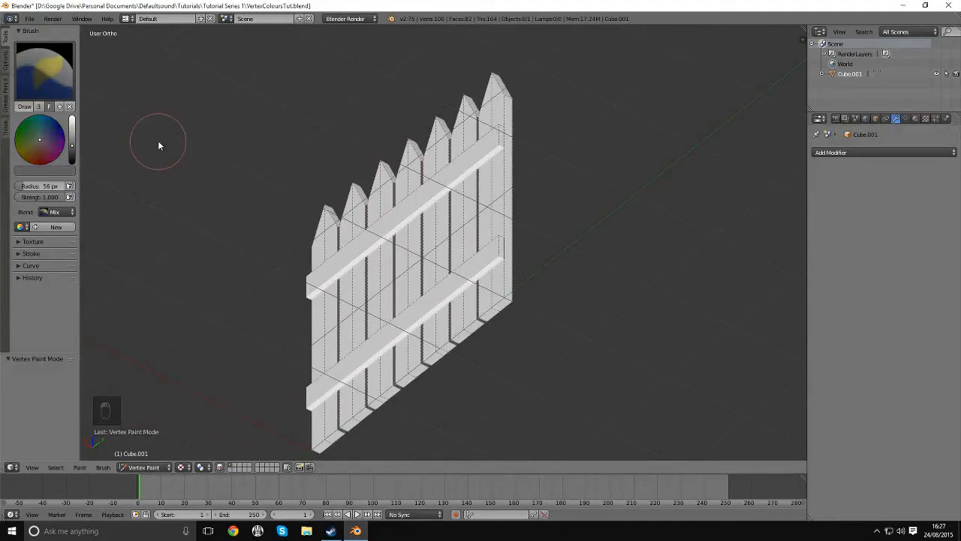
pyautogui.hotkey('shift', 'k')
# Switch to Object Mode and examine the fence with its painted rail undersides.
pyautogui.moveTo(358, 147); pyautogui.dragTo(419, 231, button='middle')
pyautogui.press('Tab')
pyautogui.click(338, 232)
pyautogui.scroll(-2, 448, 243)
pyautogui.moveTo(498, 251)
pyautogui.mouseDown(button='middle')
pyautogui.moveTo(440, 225)
pyautogui.moveTo(393, 272)
pyautogui.moveTo(419, 189)
pyautogui.moveTo(471, 205)
pyautogui.moveTo(504, 234)
pyautogui.moveTo(467, 312)
pyautogui.moveTo(456, 285)
pyautogui.moveTo(393, 249)
pyautogui.moveTo(382, 230)
pyautogui.moveTo(393, 248)
pyautogui.moveTo(414, 188)
pyautogui.mouseUp(button='middle')
# Enter Edit Mode and deselect all of the fence's faces.
pyautogui.press('a')
pyautogui.press('a')
pyautogui.press('a')
pyautogui.press('Tab')
pyautogui.rightClick(416, 180)
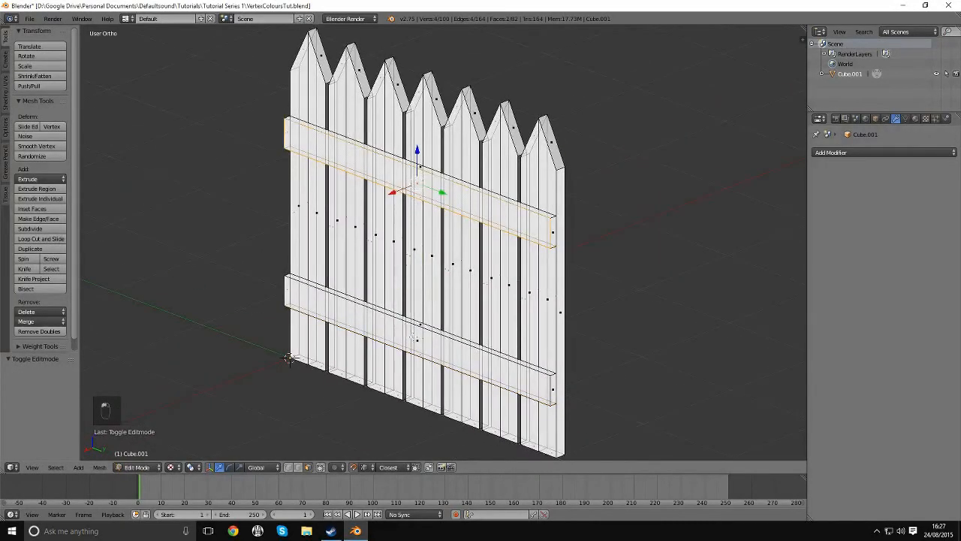
pyautogui.keyDown('shift'); pyautogui.rightClick(415, 335); pyautogui.keyUp('shift')
pyautogui.press('a')
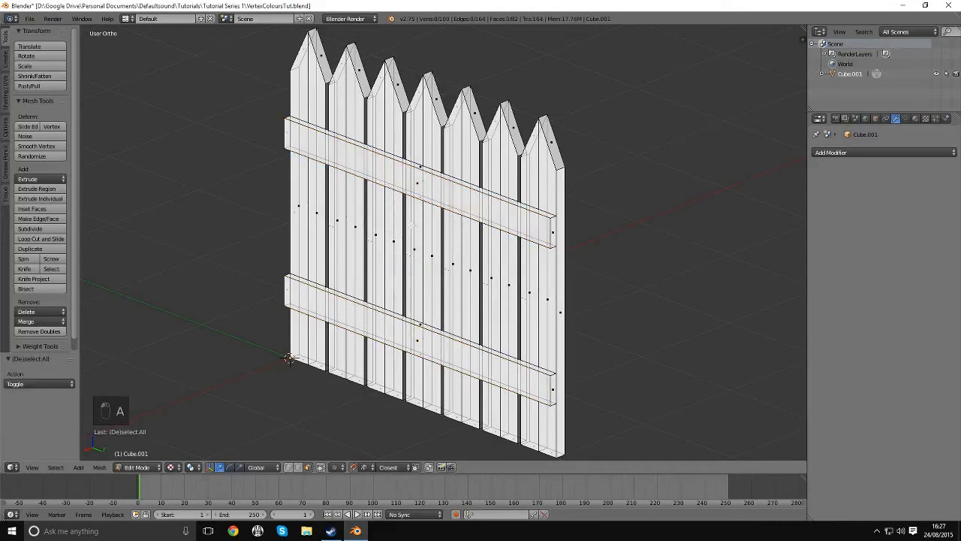
# Return the fence to Vertex Paint mode and make sure none of its faces are selected.
pyautogui.press('Tab')
pyautogui.press('Tab')
pyautogui.click(384, 202)
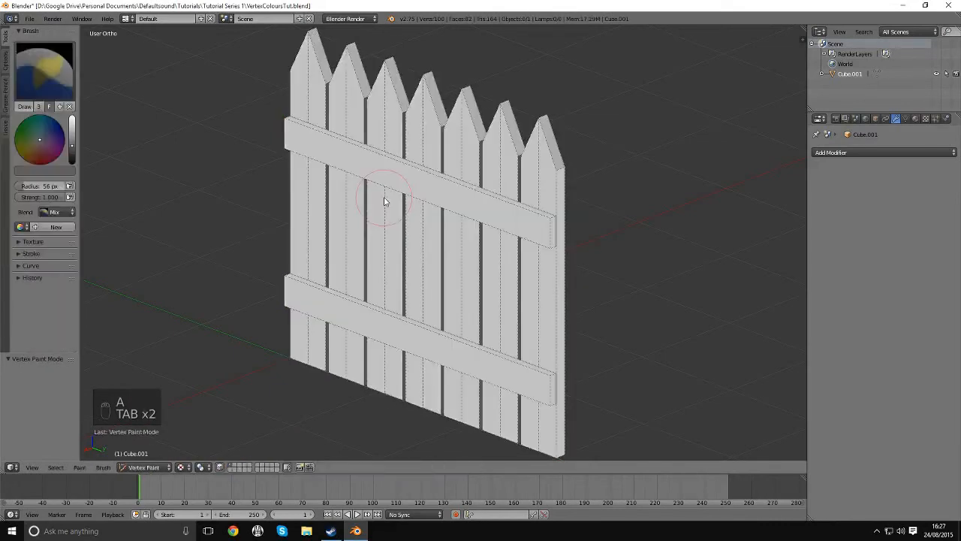
pyautogui.press('a')
pyautogui.press('a')
pyautogui.press('a')
pyautogui.press('a')
pyautogui.press('a')
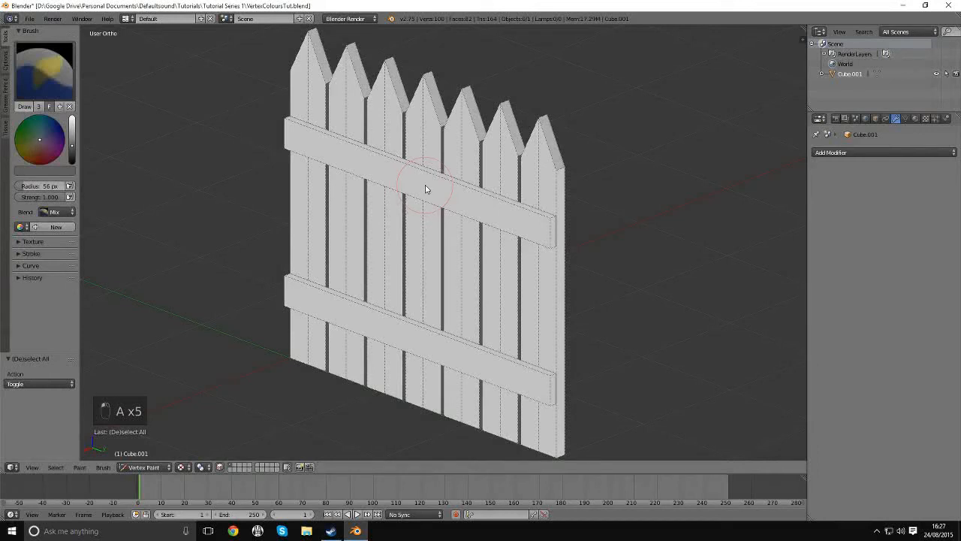
# Select the front faces of both horizontal rails and fill them with a light grey using Set Vertex Colors.
pyautogui.rightClick(420, 191)
pyautogui.keyDown('shift'); pyautogui.rightClick(406, 323); pyautogui.keyUp('shift')
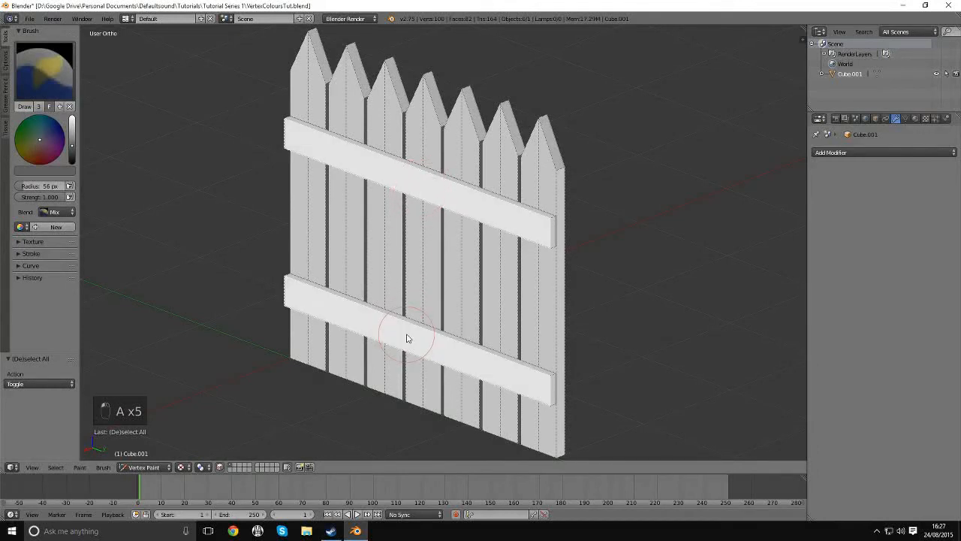
pyautogui.moveTo(408, 337); pyautogui.dragTo(382, 299, button='middle')
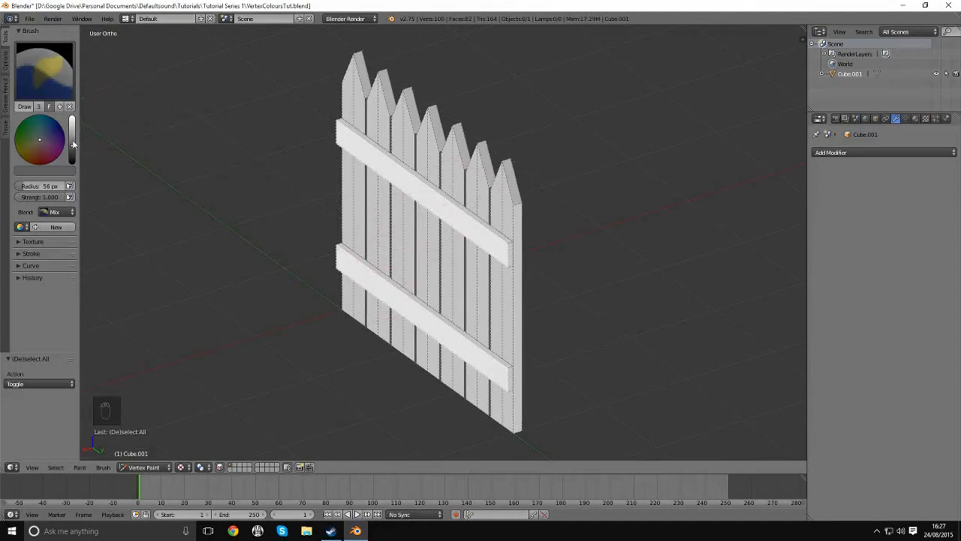
pyautogui.moveTo(73, 144); pyautogui.dragTo(72, 120)
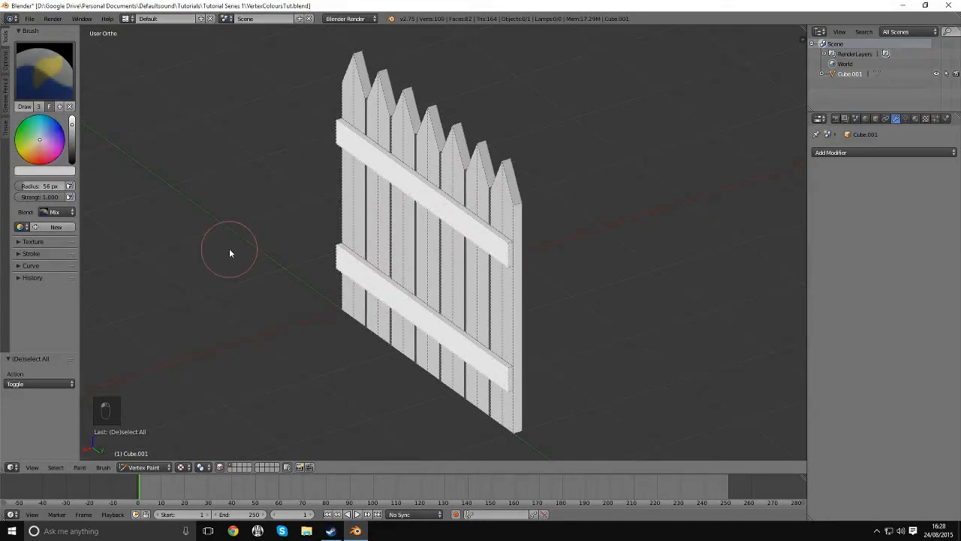
pyautogui.hotkey('shift', 'k')
# Check the rails in Object Mode, return to Vertex Paint mode, and refill their front faces with a slightly lighter grey.
pyautogui.press('Tab')
pyautogui.click(367, 286)
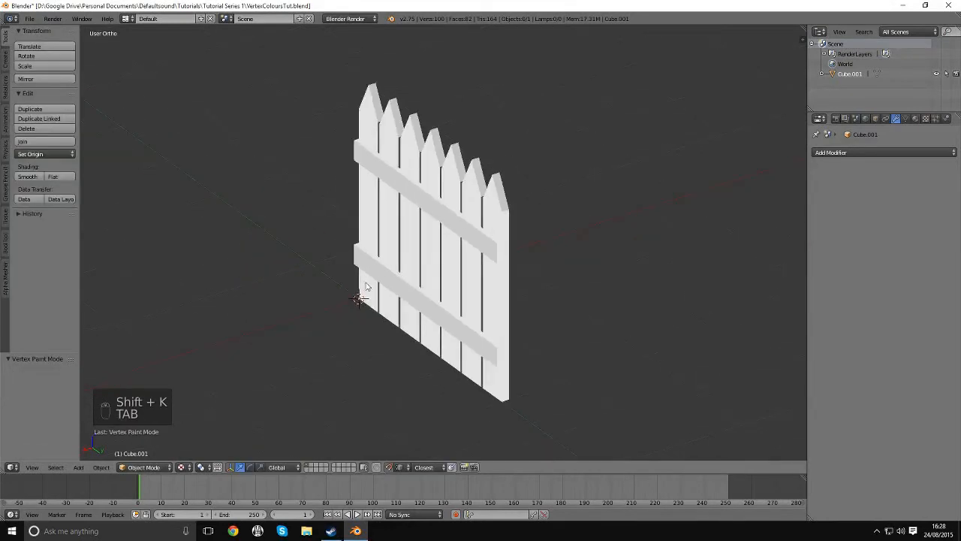
pyautogui.moveTo(367, 286); pyautogui.dragTo(402, 283, button='middle')
pyautogui.press('Tab')
pyautogui.click(340, 241)
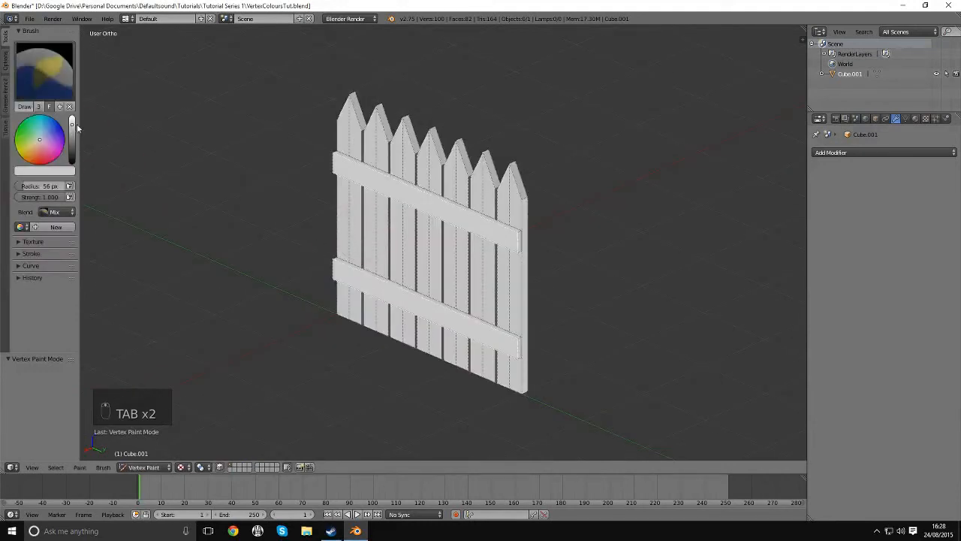
pyautogui.hotkey('shift', 'k')
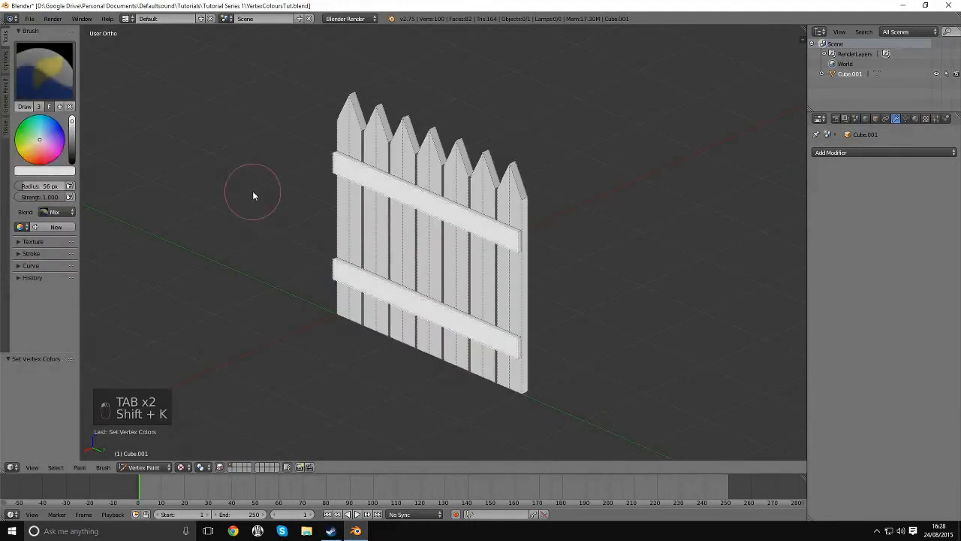
# Check the refilled rails in Object Mode and bring the fence back to Vertex Paint mode.
pyautogui.press('Tab')
pyautogui.click(247, 214)
pyautogui.moveTo(231, 250); pyautogui.dragTo(260, 253, button='middle')
pyautogui.press('Tab')
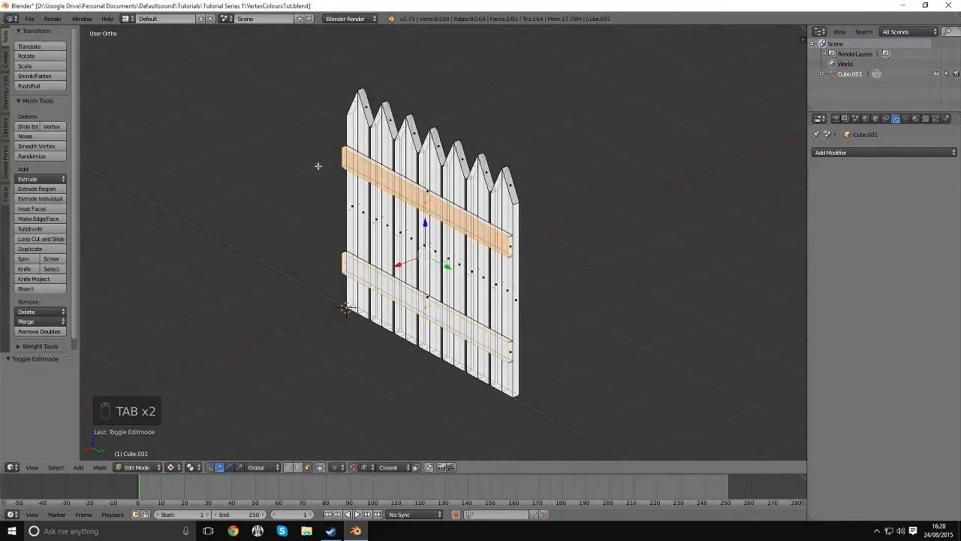
pyautogui.press('Tab')
pyautogui.click(293, 119)
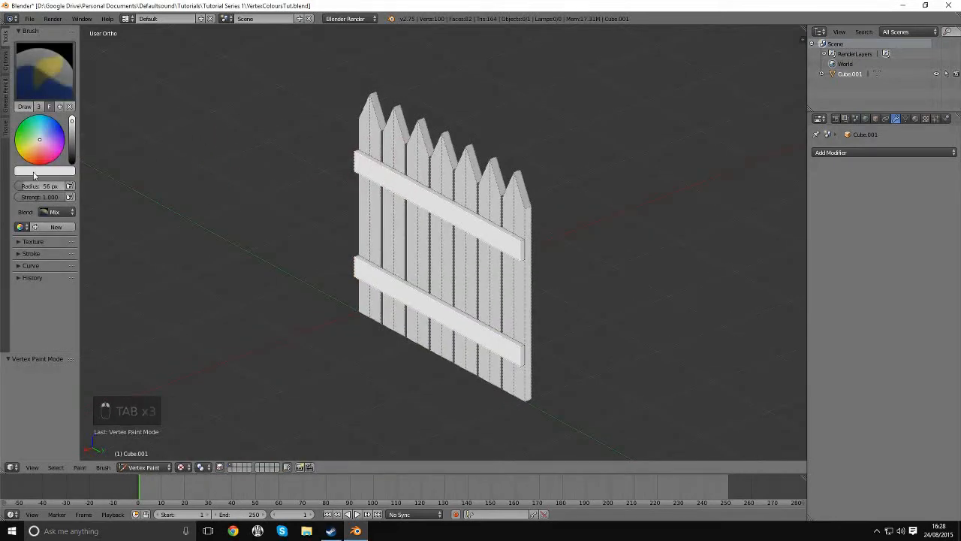
# Turn off face selection masking and sample a picket's front colour as the brush colour with the eyedropper.
pyautogui.click(36, 171)
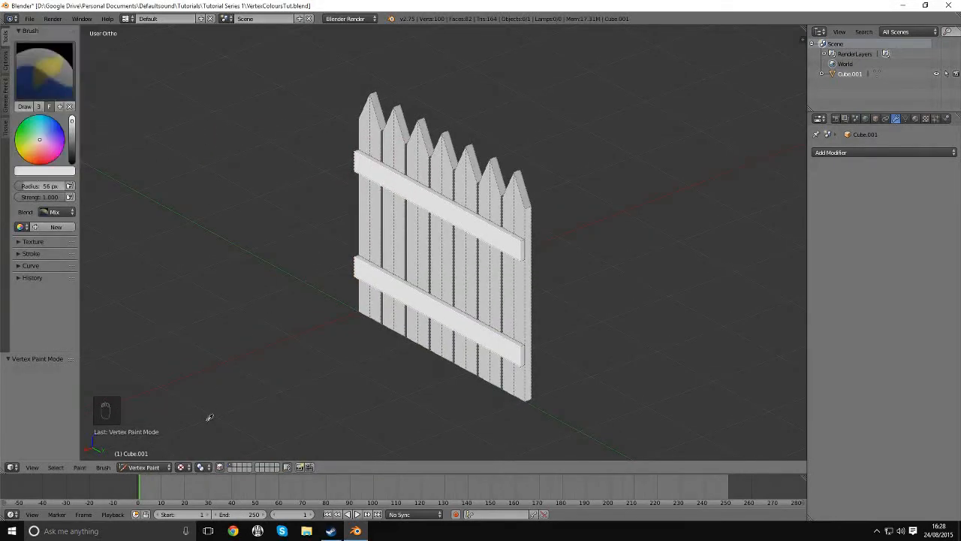
pyautogui.click(217, 468)
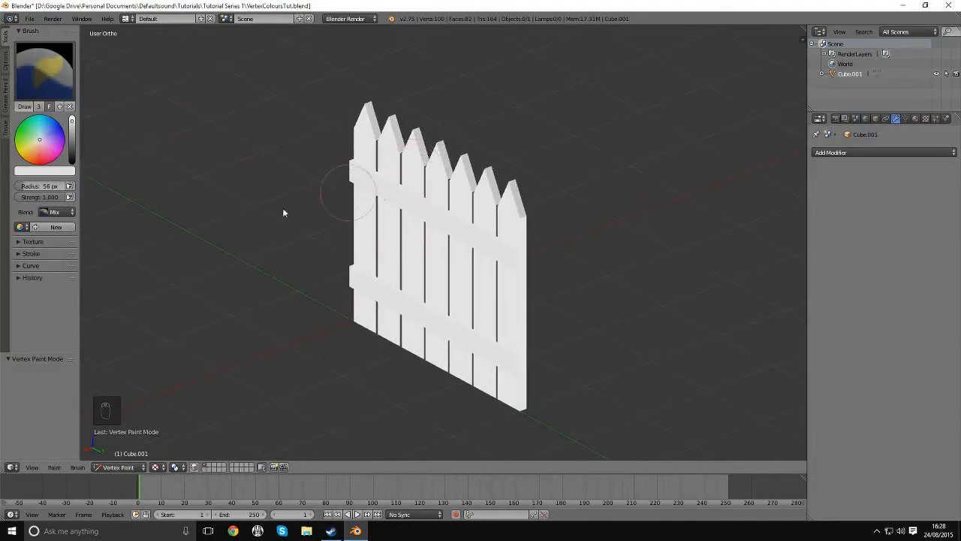
pyautogui.click(56, 171)
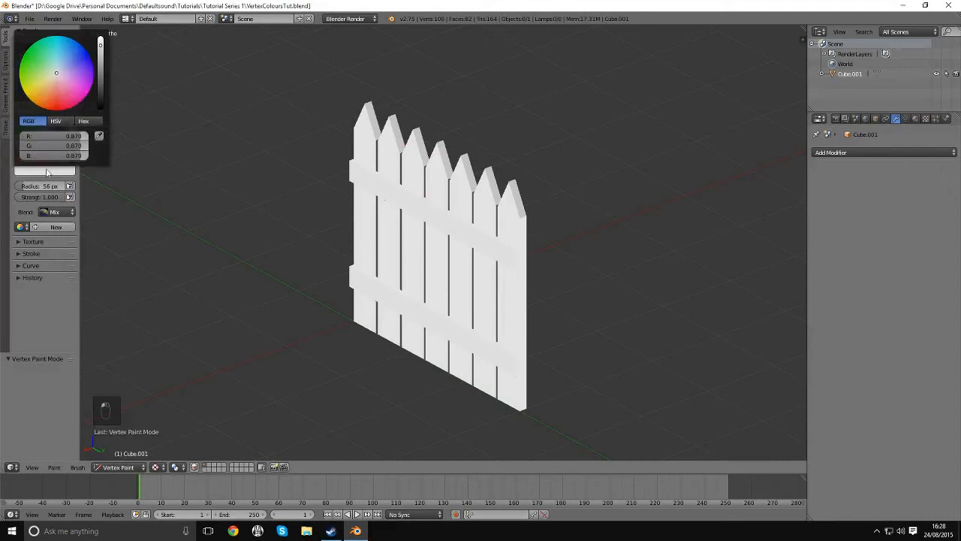
pyautogui.click(72, 170)
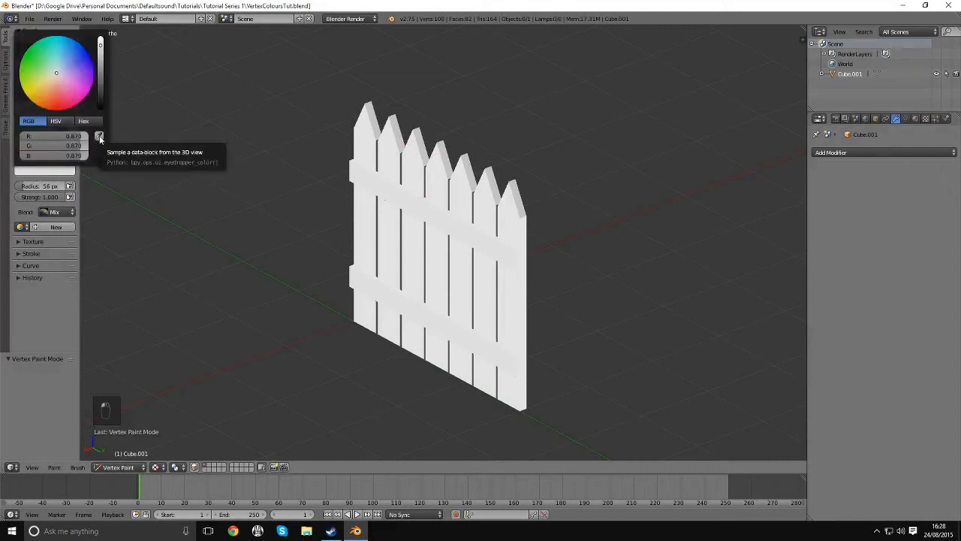
pyautogui.click(99, 136)
pyautogui.click(415, 172)
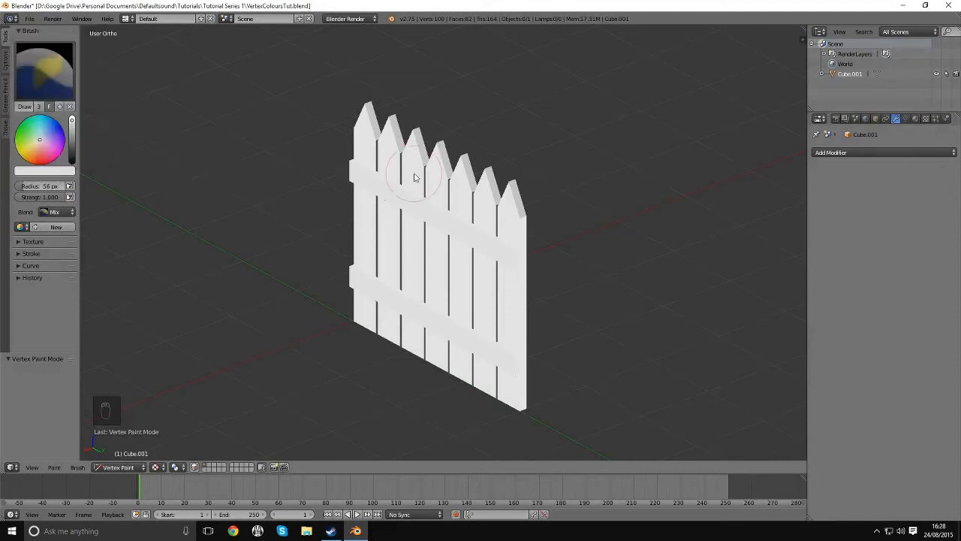
# Turn face selection masking back on and fill the selected rail front faces with the sampled colour.
pyautogui.moveTo(225, 241); pyautogui.dragTo(410, 231, button='middle')
pyautogui.press('Tab')
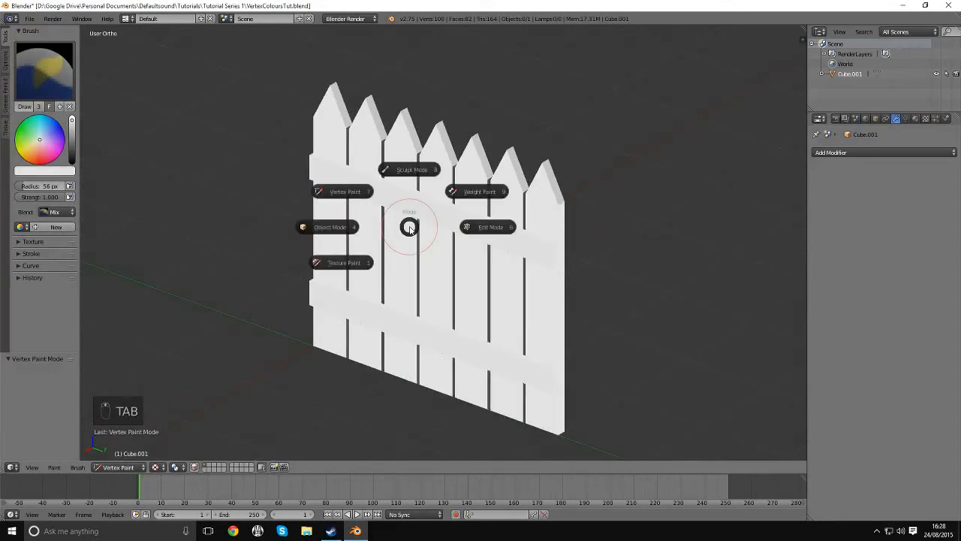
pyautogui.click(193, 468)
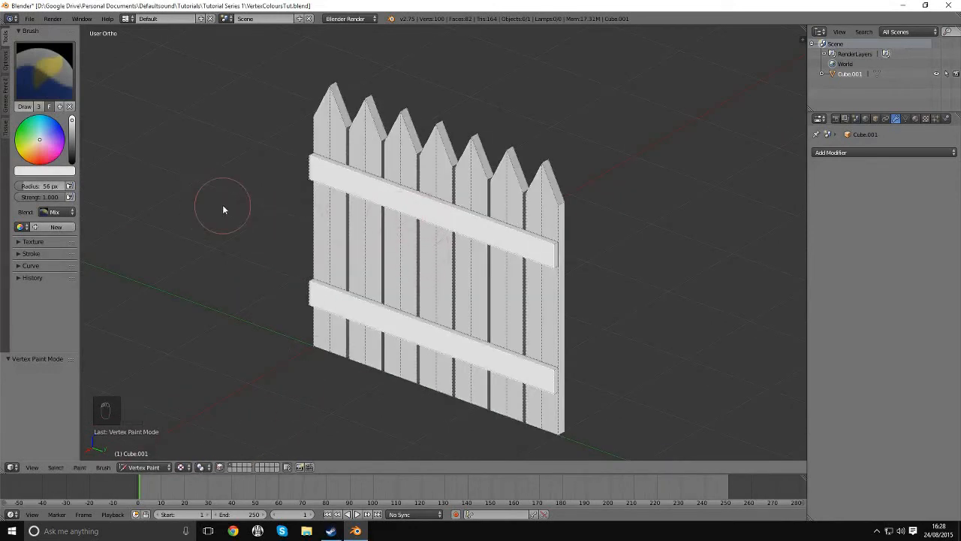
pyautogui.hotkey('shift', 'k')
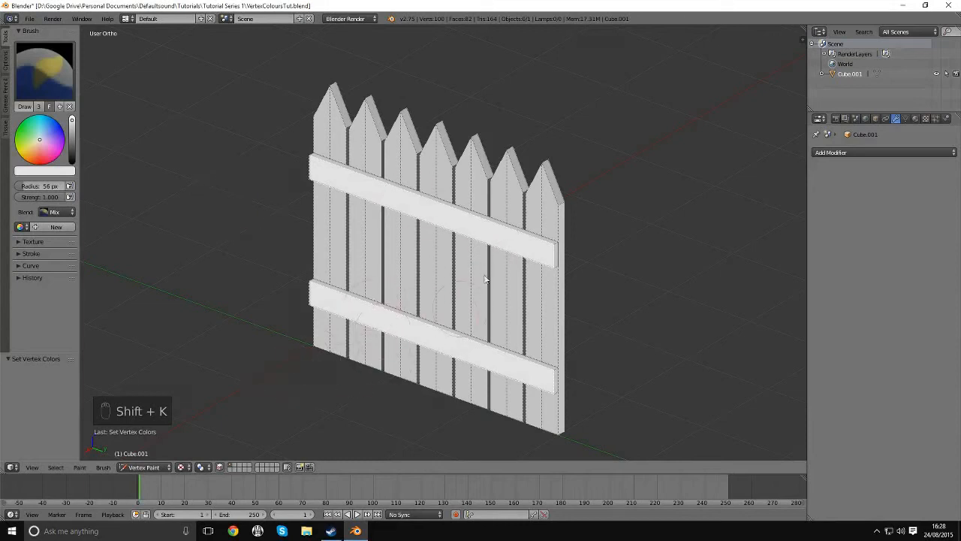
# Select only the top faces of both rails, fill them with a brighter near-white, and view the fence in Object Mode.
pyautogui.press('a')
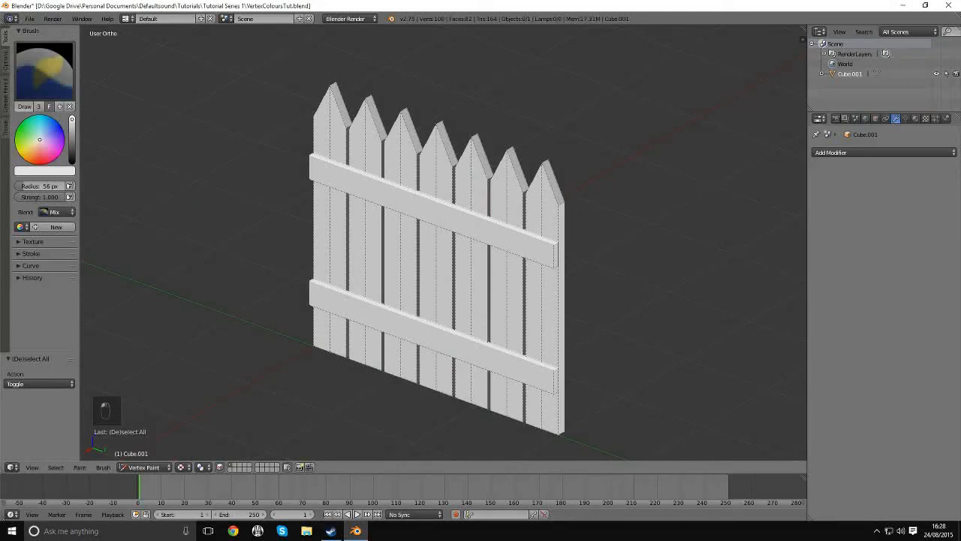
pyautogui.hotkey('shift', 'k')
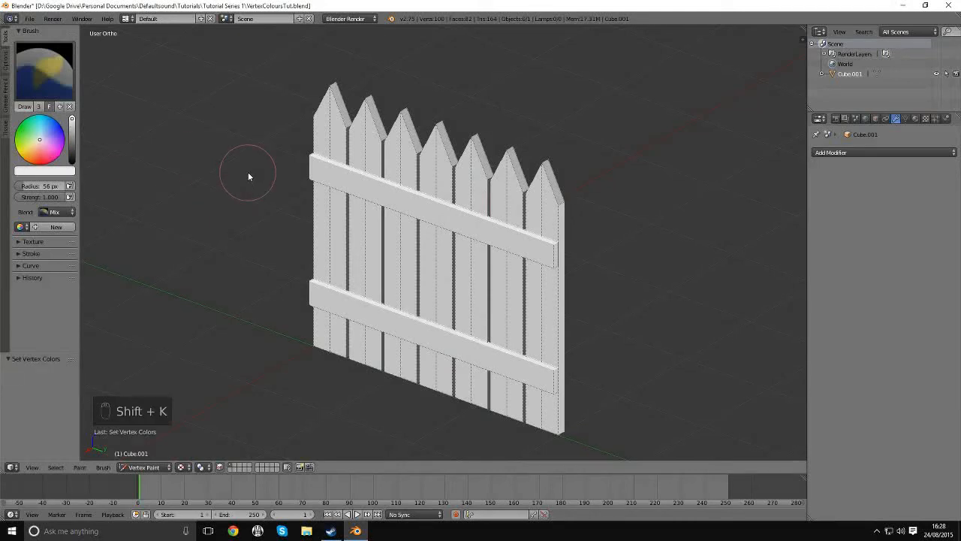
pyautogui.press('Tab')
pyautogui.click(361, 209)
pyautogui.moveTo(411, 221); pyautogui.dragTo(444, 287, button='middle')
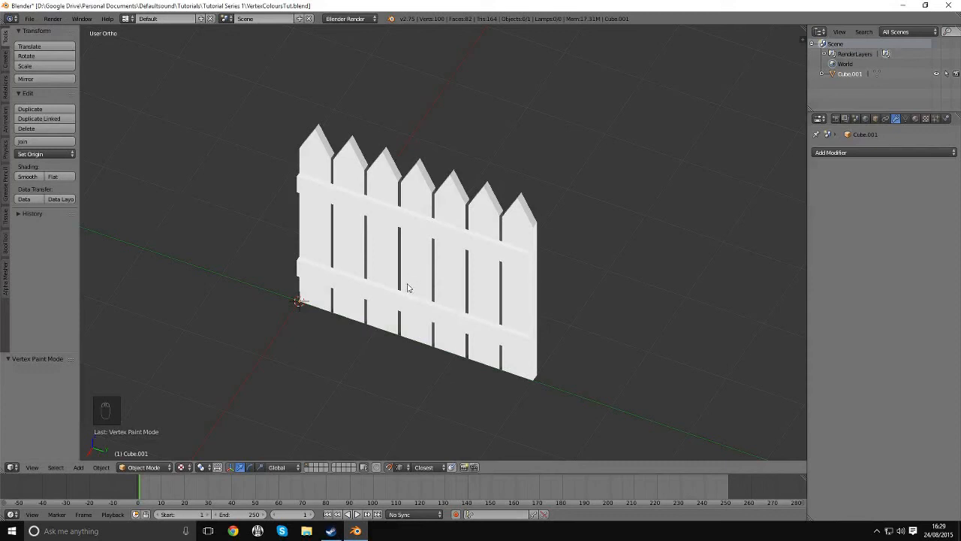
# Examine the shading of the fence's pickets and rails from several angles in Object Mode.
pyautogui.moveTo(400, 285); pyautogui.dragTo(423, 283, button='middle')
pyautogui.scroll(-2, 414, 288)
pyautogui.moveTo(483, 209); pyautogui.dragTo(521, 198, button='middle')
pyautogui.scroll(2, 473, 214)
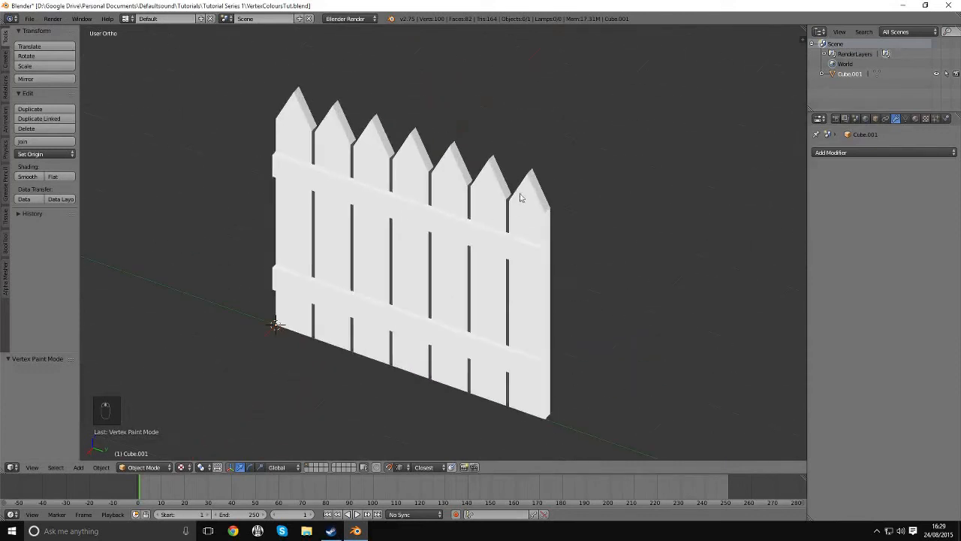
pyautogui.moveTo(464, 175); pyautogui.dragTo(450, 160, button='middle')
pyautogui.moveTo(461, 212); pyautogui.dragTo(474, 292, button='middle')
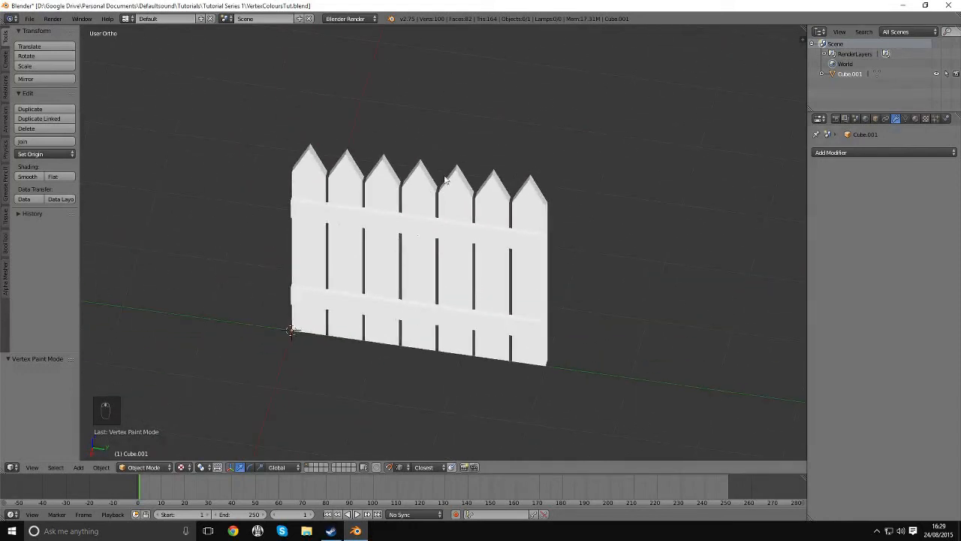
pyautogui.moveTo(411, 258); pyautogui.dragTo(451, 246, button='middle')
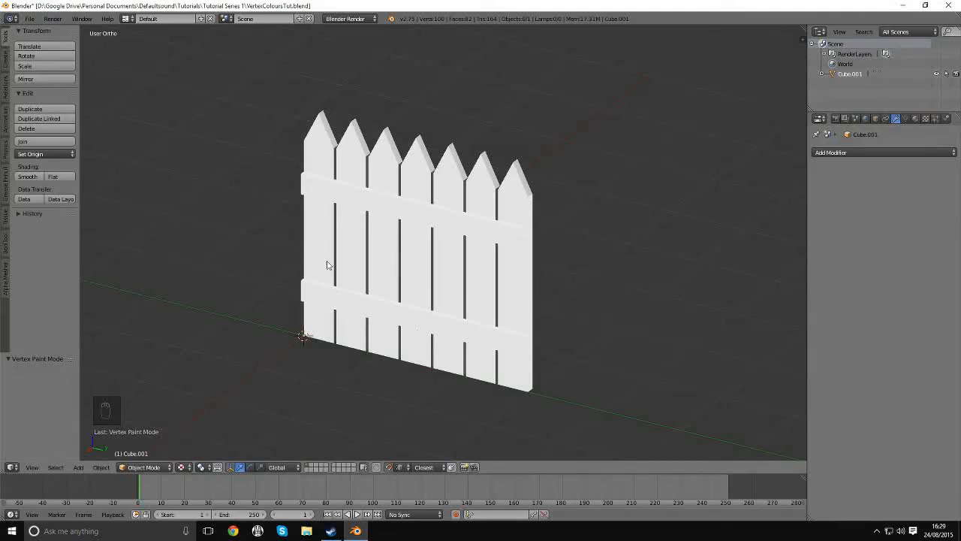
pyautogui.moveTo(327, 264); pyautogui.dragTo(415, 271, button='middle')
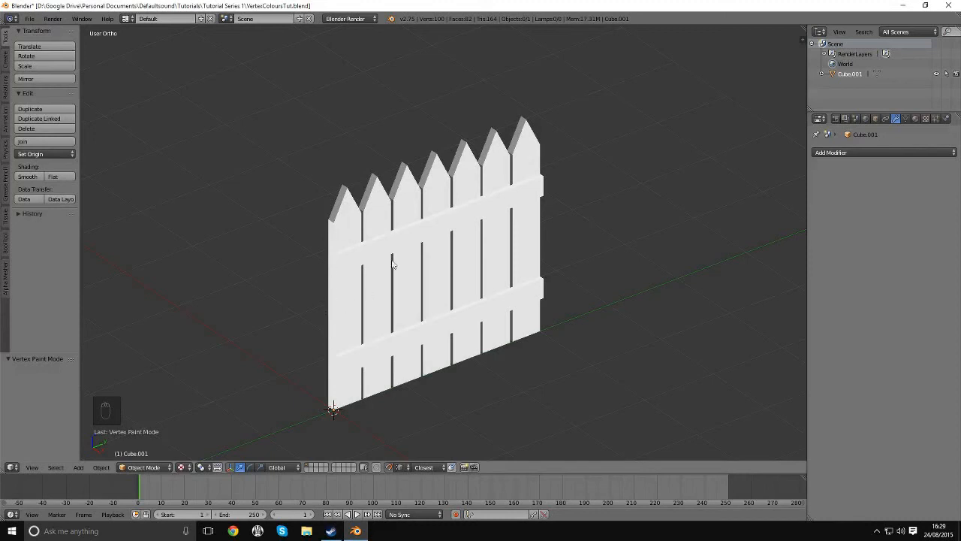
pyautogui.moveTo(600, 256); pyautogui.dragTo(528, 208, button='middle')
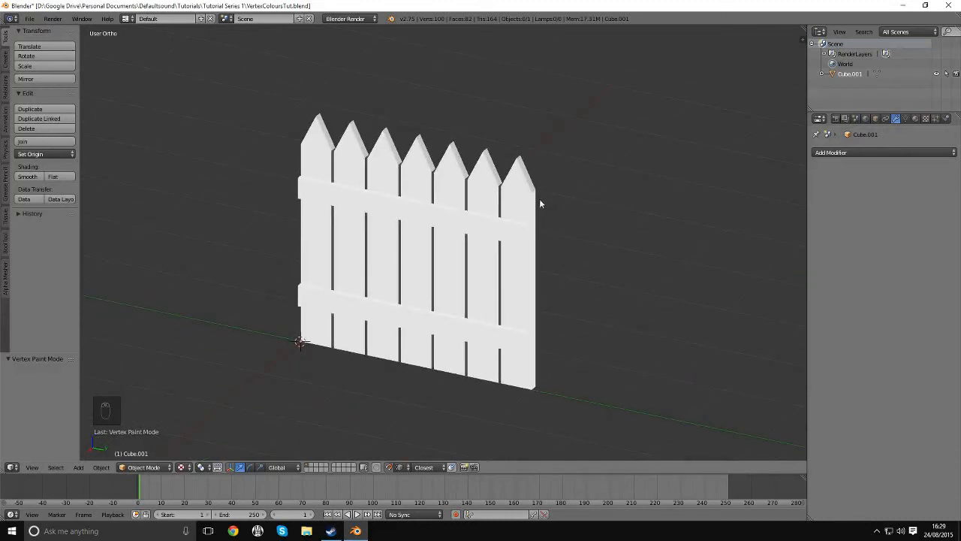
pyautogui.moveTo(537, 201)
pyautogui.mouseDown(button='middle')
pyautogui.moveTo(561, 213)
pyautogui.moveTo(453, 217)
pyautogui.mouseUp(button='middle')
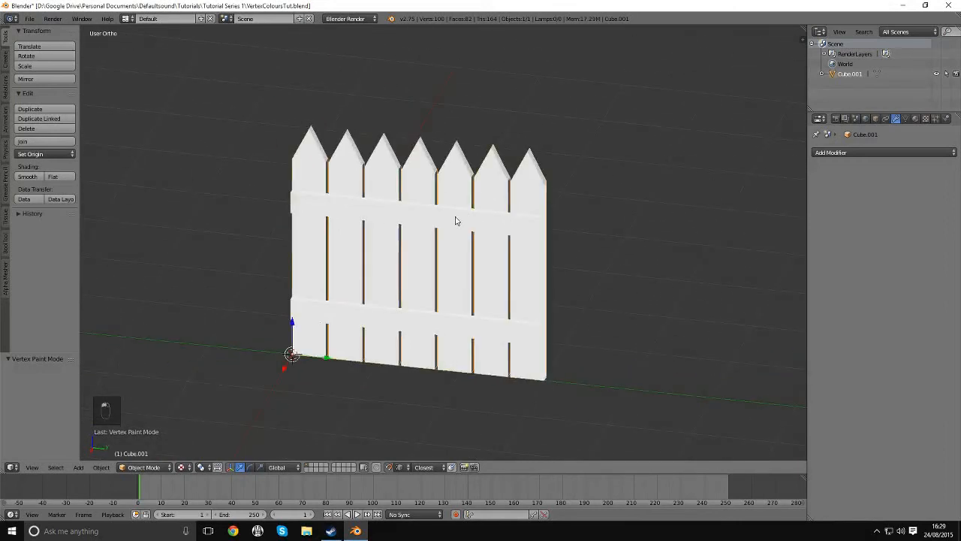
# Return the fence to Vertex Paint mode and clear the face selection.
pyautogui.press('Tab')
pyautogui.click(511, 211)
pyautogui.moveTo(512, 211); pyautogui.dragTo(330, 214, button='middle')
pyautogui.press('a')
pyautogui.press('a')
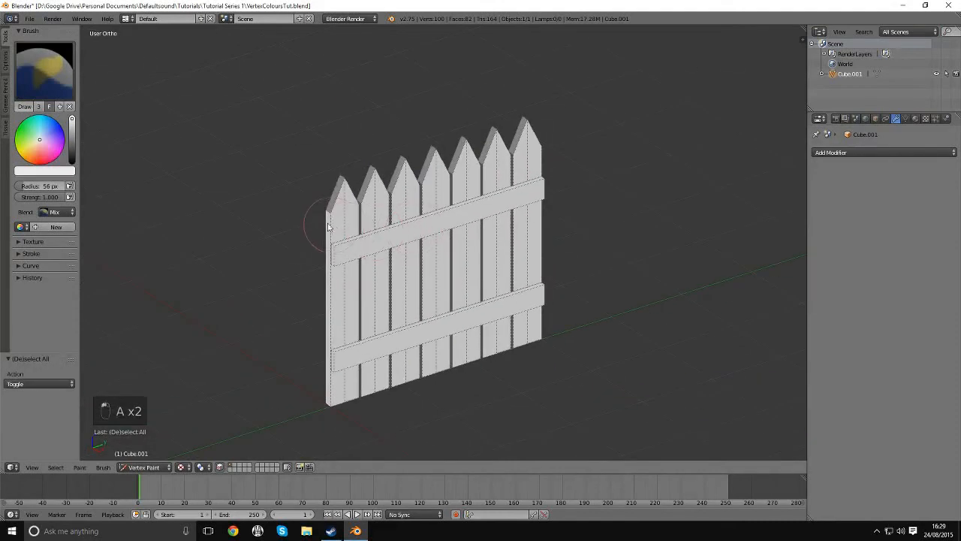
# Turn off face selection masking and sample the dark grey of a picket's slanted tip side as the brush colour.
pyautogui.click(218, 467)
pyautogui.click(72, 171)
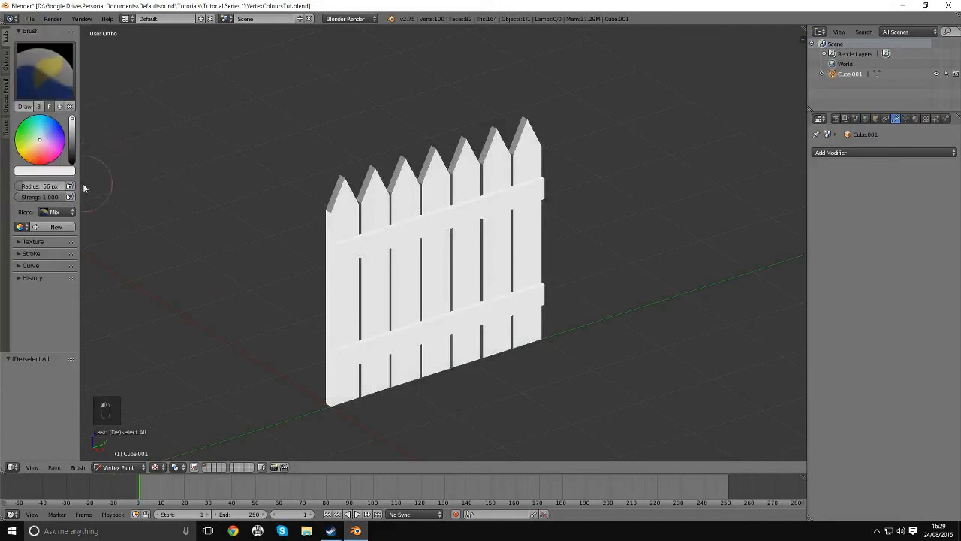
pyautogui.click(58, 173)
pyautogui.click(98, 137)
pyautogui.click(362, 210)
pyautogui.moveTo(362, 210); pyautogui.dragTo(485, 247, button='middle')
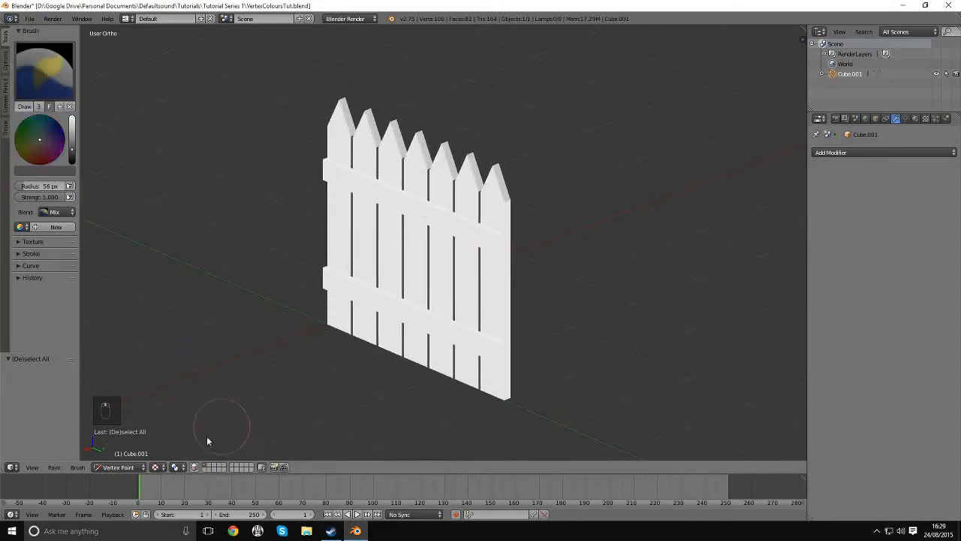
# Turn face selection masking back on and fill the end picket's outer side face with the sampled dark grey.
pyautogui.click(194, 467)
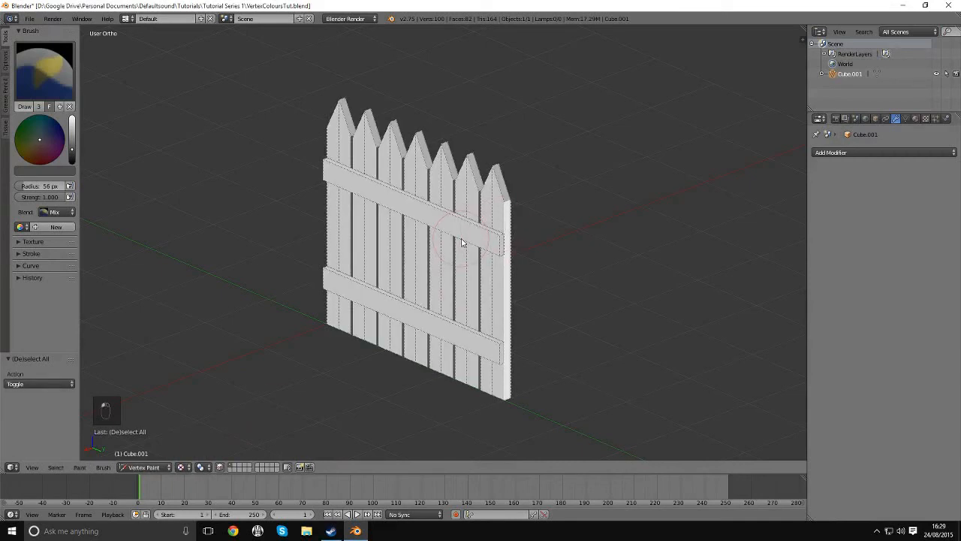
pyautogui.hotkey('shift', 'k')
pyautogui.moveTo(460, 242)
pyautogui.mouseDown(button='middle')
pyautogui.moveTo(311, 243)
pyautogui.moveTo(394, 257)
pyautogui.moveTo(456, 252)
pyautogui.mouseUp(button='middle')
pyautogui.scroll(2, 487, 254)
pyautogui.scroll(2, 399, 262)
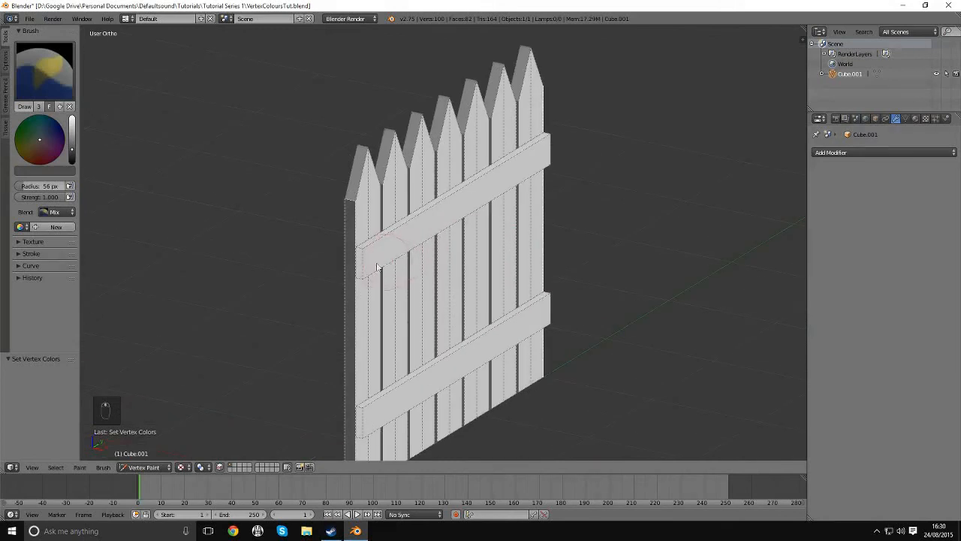
# Select the end faces of the rails, fill them with the same dark grey, and view the fence in Object Mode.
pyautogui.rightClick(360, 265)
pyautogui.moveTo(637, 361); pyautogui.dragTo(500, 314, button='middle')
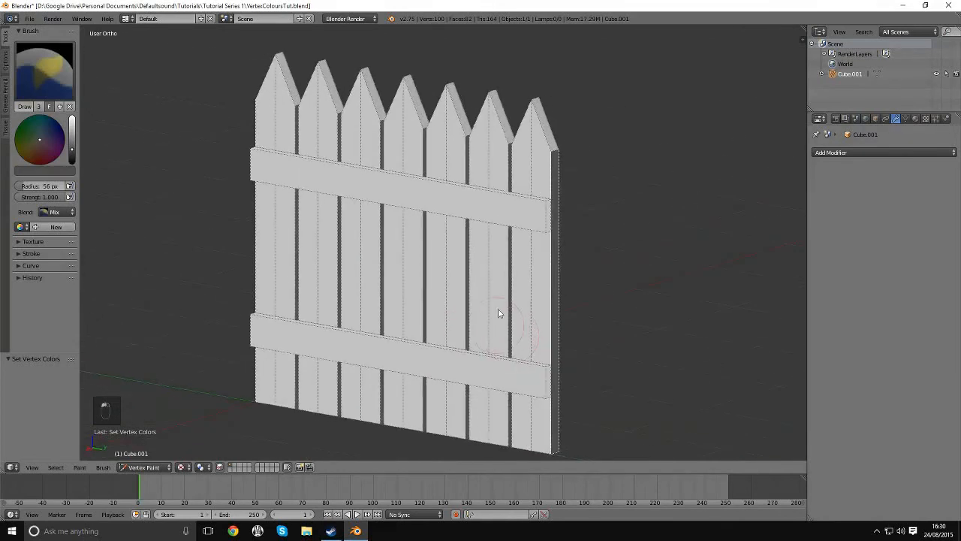
pyautogui.keyDown('shift'); pyautogui.rightClick(548, 383); pyautogui.keyUp('shift')
pyautogui.hotkey('shift', 'k')
pyautogui.moveTo(687, 383); pyautogui.dragTo(496, 270, button='middle')
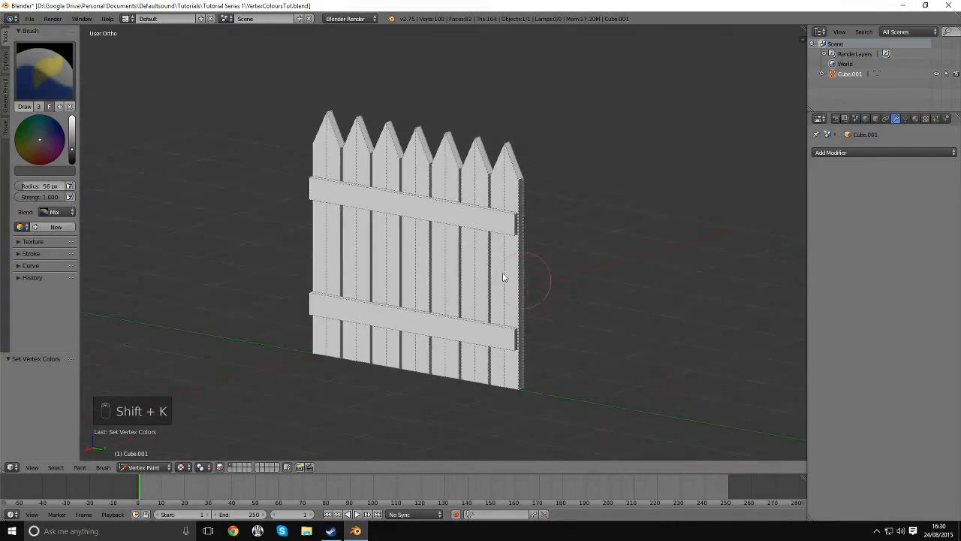
pyautogui.press('Tab')
pyautogui.click(367, 253)
pyautogui.moveTo(363, 257); pyautogui.dragTo(443, 259, button='middle')
# Add an Array modifier to the fence with a relative offset of 0 in X and 1.020 in Y, then deselect everything.
pyautogui.click(820, 152)
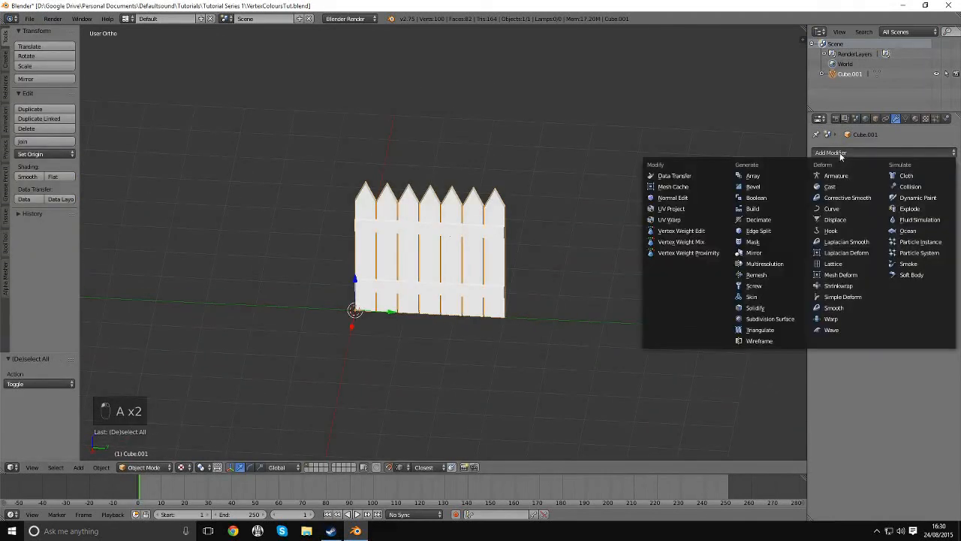
pyautogui.click(763, 179)
pyautogui.click(927, 226)
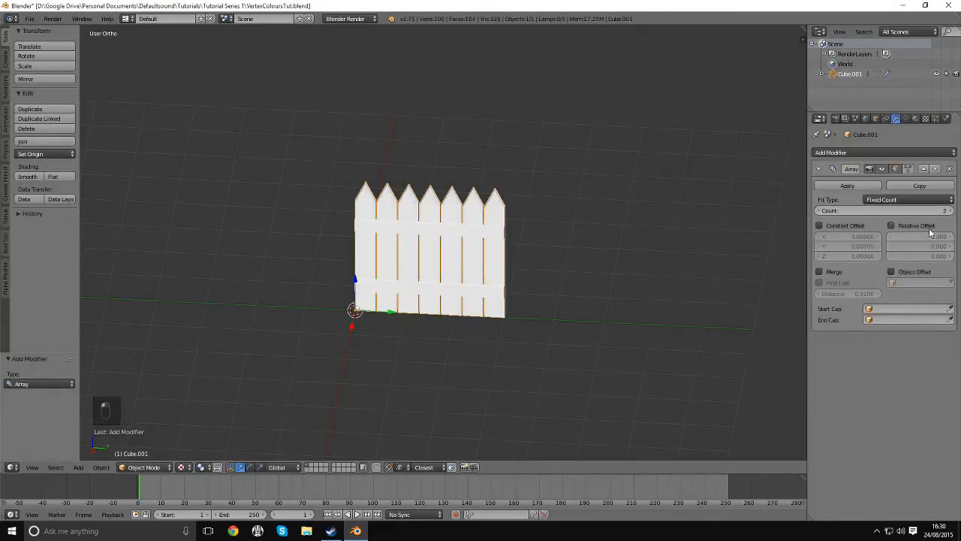
pyautogui.click(920, 226)
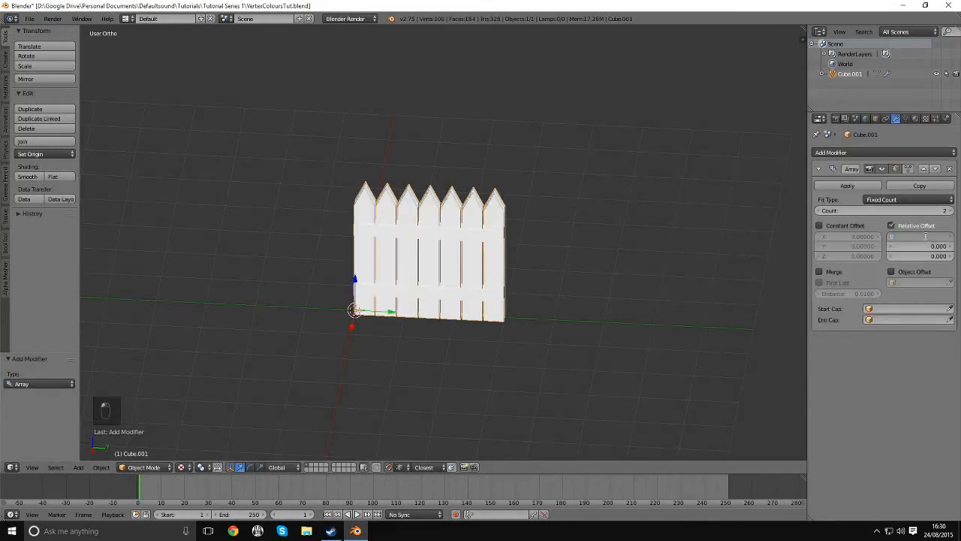
pyautogui.moveTo(920, 248); pyautogui.dragTo(942, 247)
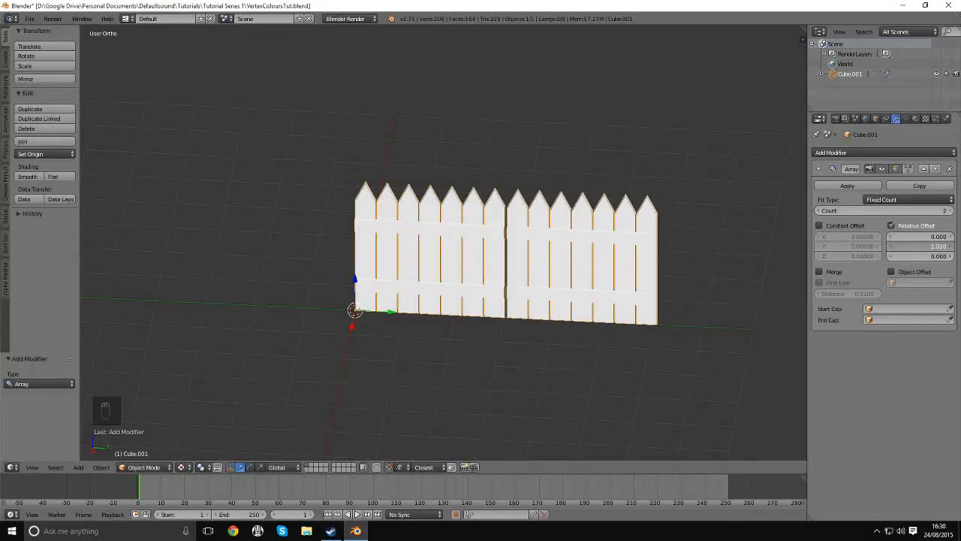
pyautogui.press('a')
pyautogui.moveTo(612, 286); pyautogui.dragTo(447, 341, button='middle')
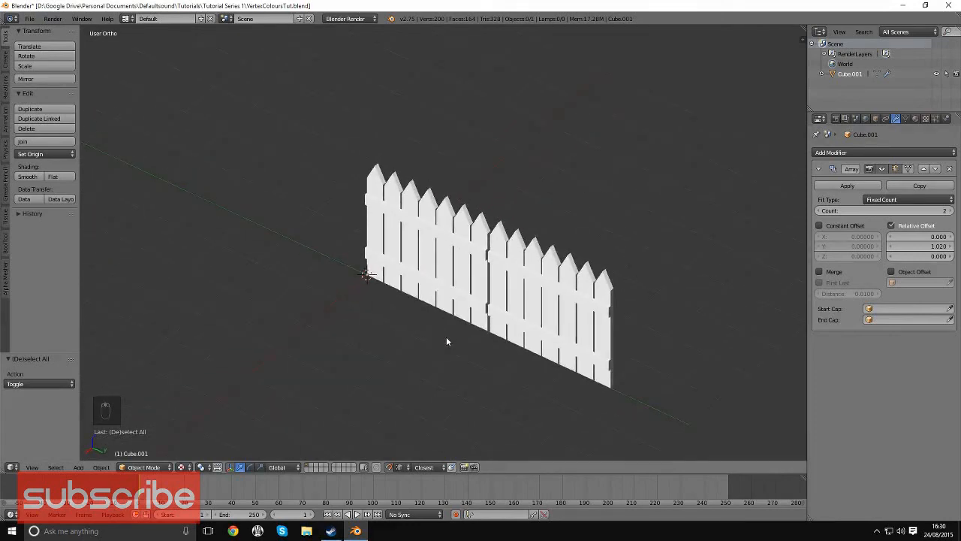